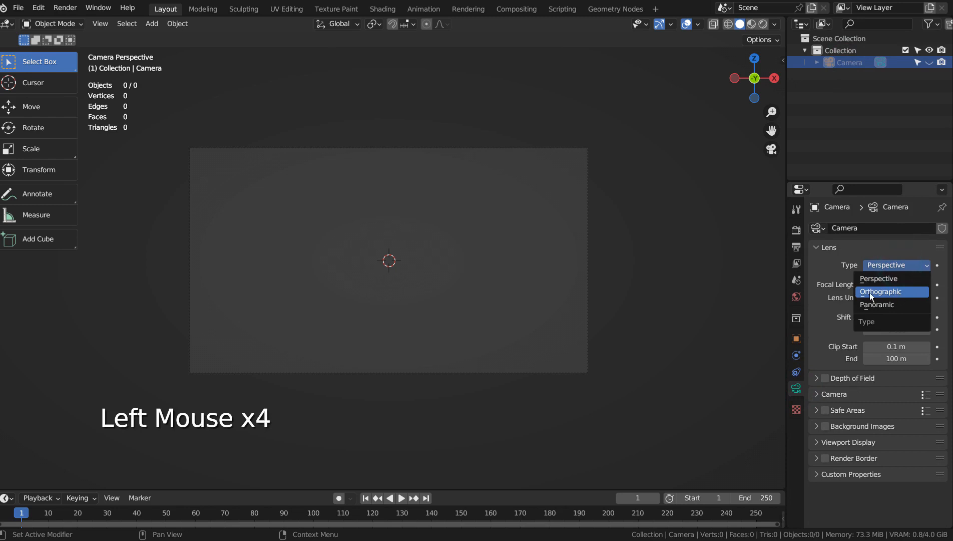
- Set the camera's lens type to Orthographic and add a cube mesh to the scene
{"action": "left_click", "coordinate": [879, 293]}
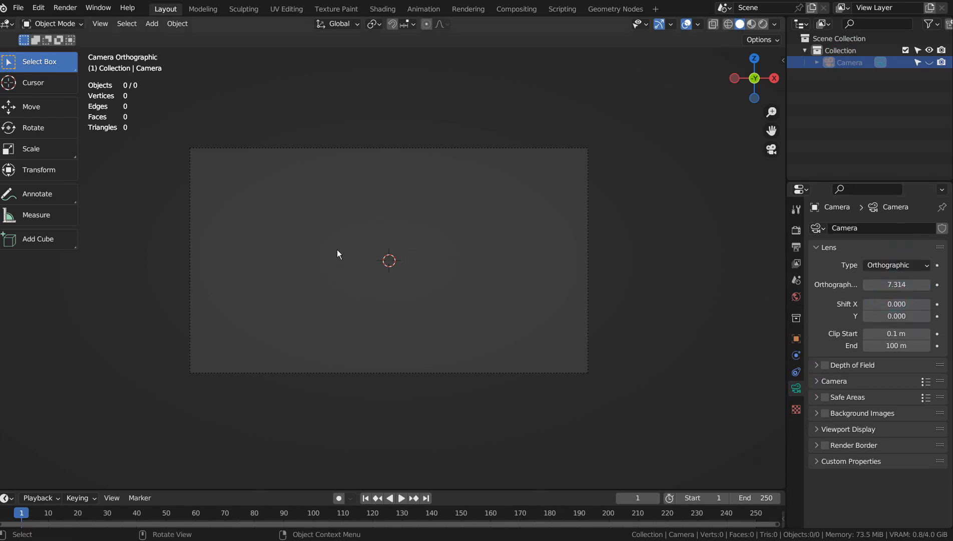
{"action": "left_click", "coordinate": [376, 219]}
{"action": "key", "text": "shift+a"}
{"action": "mouse_move", "coordinate": [376, 218]}
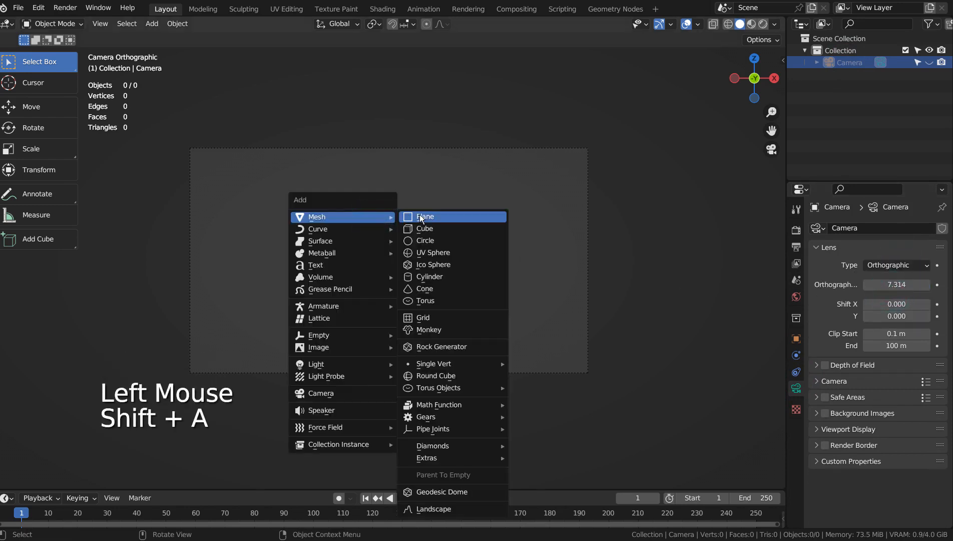
{"action": "left_click", "coordinate": [430, 230]}
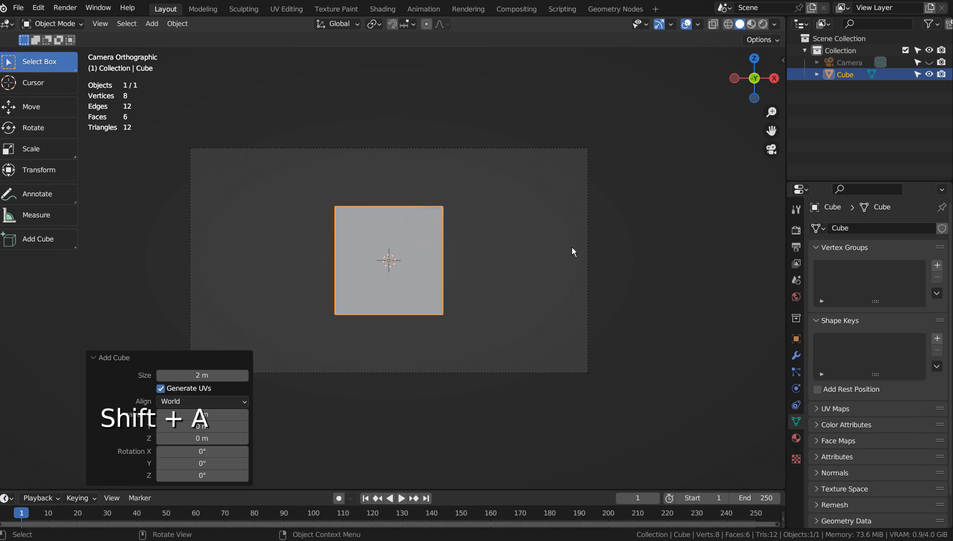
- Scale the cube to about 0.361 overall, 2.27 along Z and 1.57 along X, and move it to the camera frame's upper-left area
{"action": "key", "text": "s"}
{"action": "left_click", "coordinate": [460, 261]}
{"action": "key", "text": "s"}
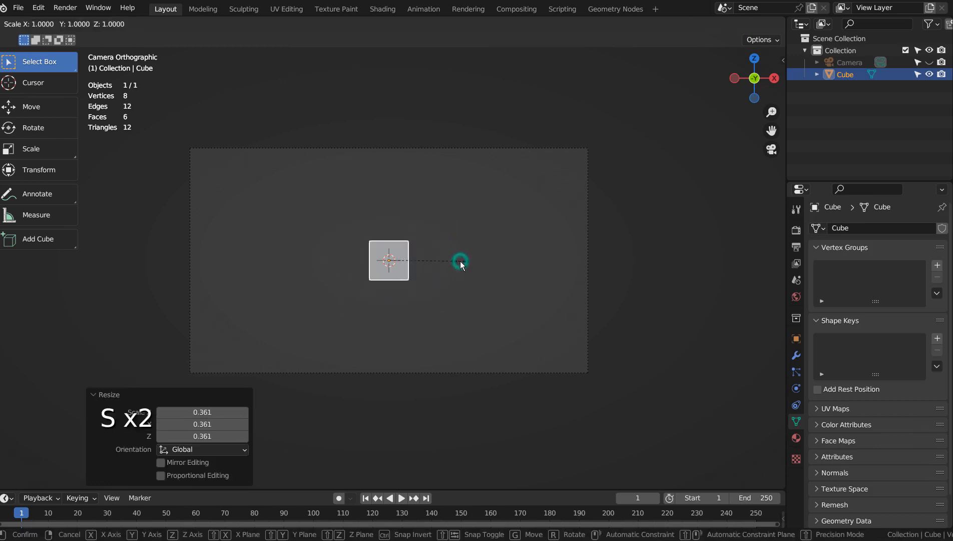
{"action": "key", "text": "z"}
{"action": "left_click", "coordinate": [549, 275]}
{"action": "key", "text": "s"}
{"action": "key", "text": "x"}
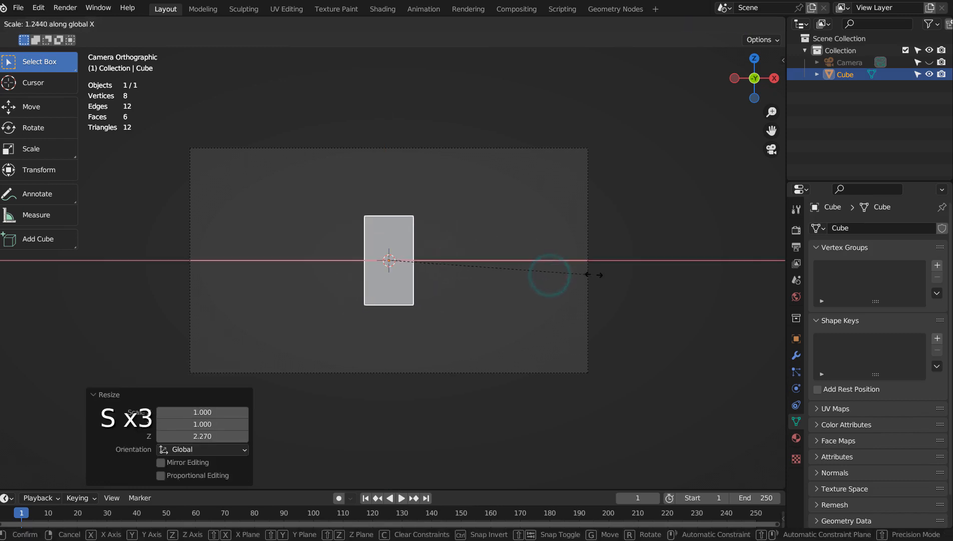
{"action": "left_click", "coordinate": [642, 276]}
{"action": "key", "text": "g"}
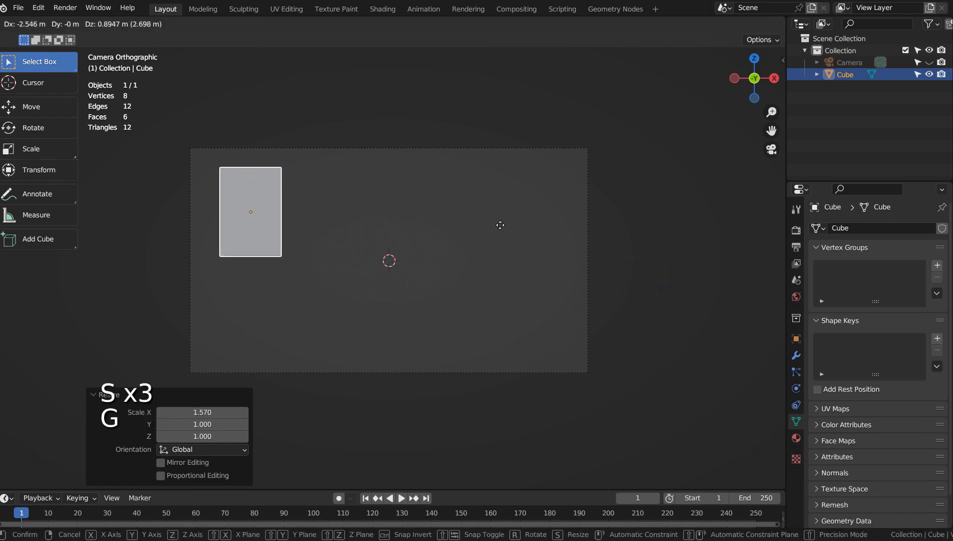
{"action": "left_click", "coordinate": [507, 218]}
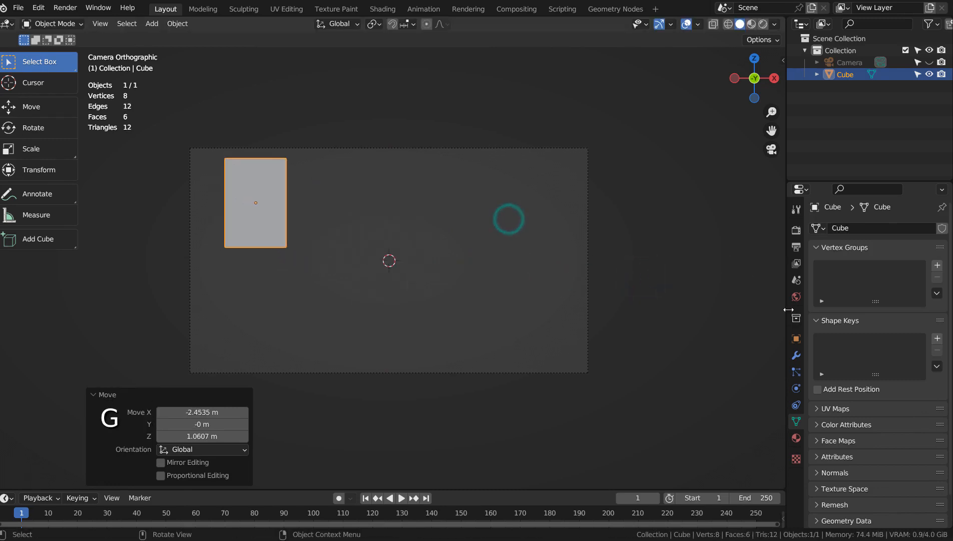
- Add an Array modifier to the cube with a count of 4 and a relative offset X factor of 1.420
{"action": "left_click", "coordinate": [796, 355]}
{"action": "left_click", "coordinate": [845, 234]}
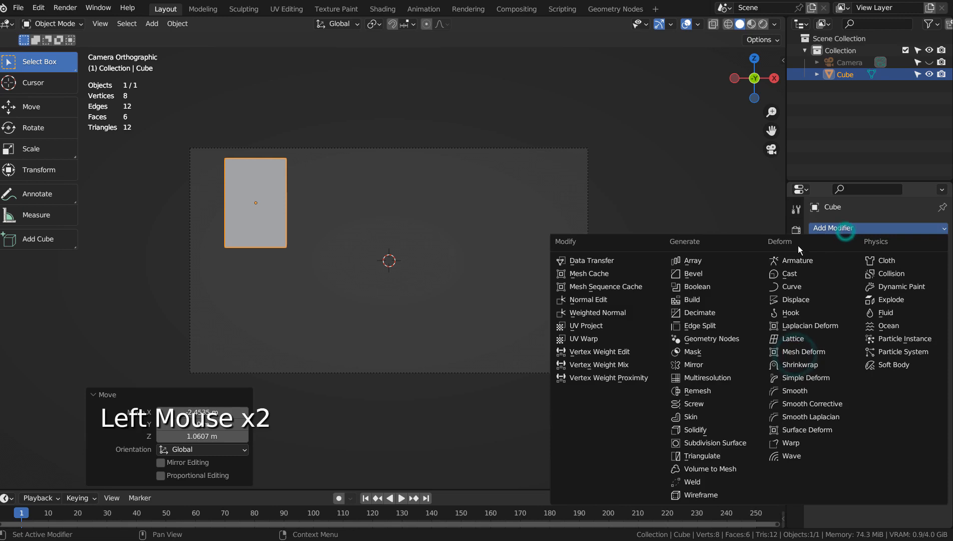
{"action": "left_click", "coordinate": [708, 260]}
{"action": "left_click_drag", "start_coordinate": [896, 315], "coordinate": [919, 315]}
{"action": "left_click", "coordinate": [927, 279]}
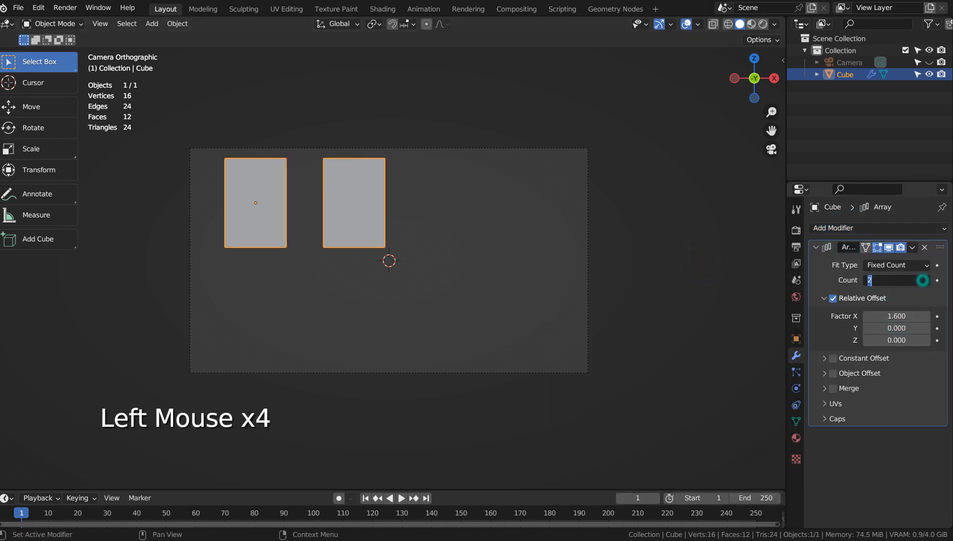
{"action": "left_click", "coordinate": [927, 279]}
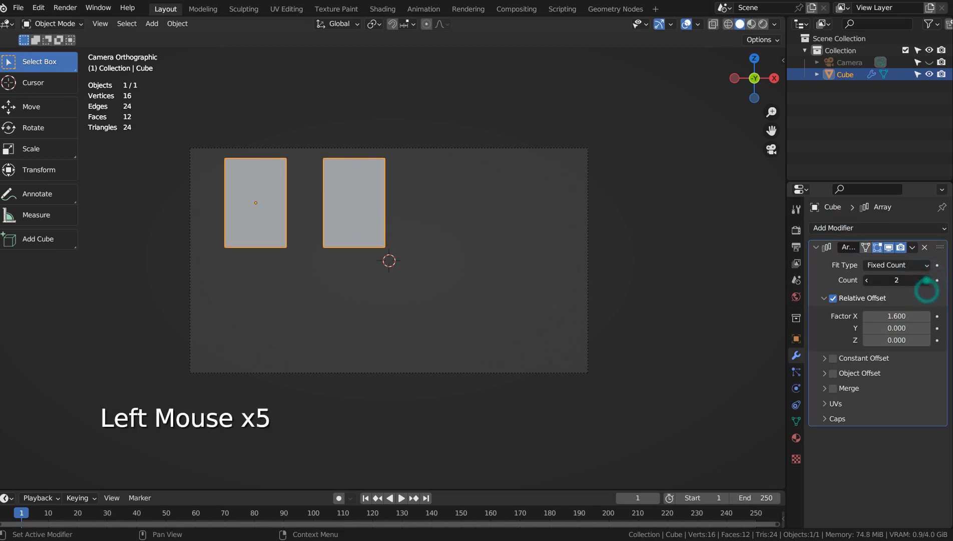
{"action": "left_click", "coordinate": [927, 279]}
{"action": "left_click_drag", "start_coordinate": [897, 316], "coordinate": [874, 316]}
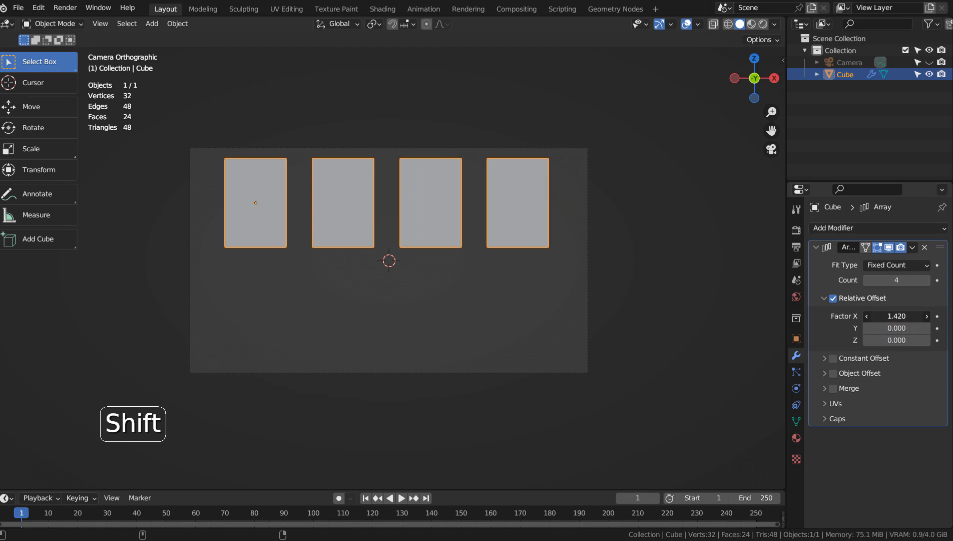
- Add a second Array modifier to the cube with relative offset factors of 0 in X and 2 in Y
{"action": "left_click", "coordinate": [876, 228]}
{"action": "left_click", "coordinate": [690, 262]}
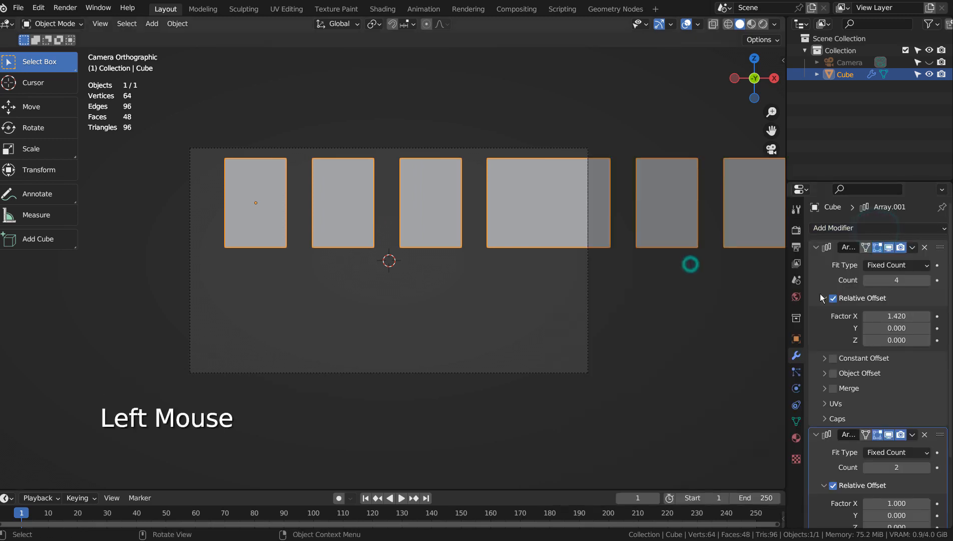
{"action": "scroll", "coordinate": [906, 441], "scroll_direction": "down", "scroll_amount": 2}
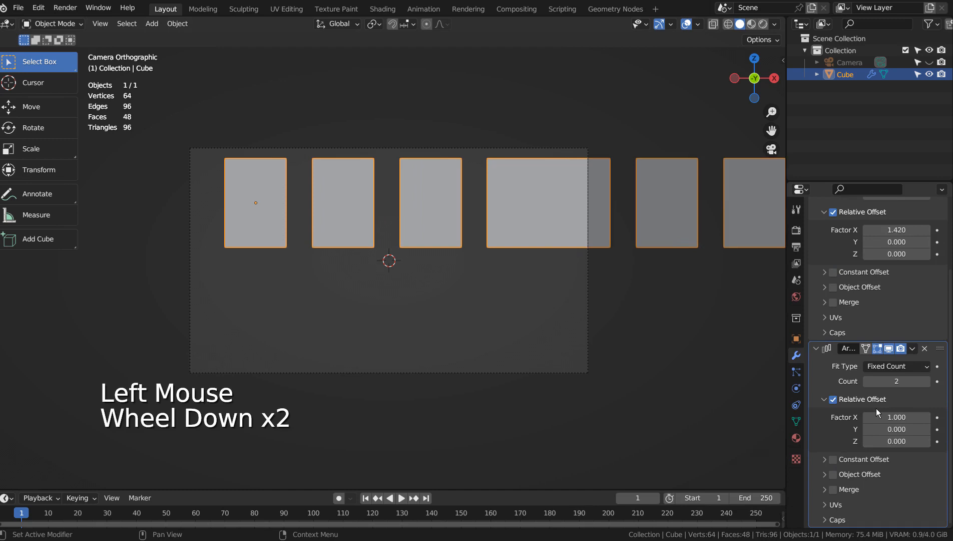
{"action": "left_click", "coordinate": [833, 399]}
{"action": "left_click", "coordinate": [833, 399]}
{"action": "left_click", "coordinate": [900, 418]}
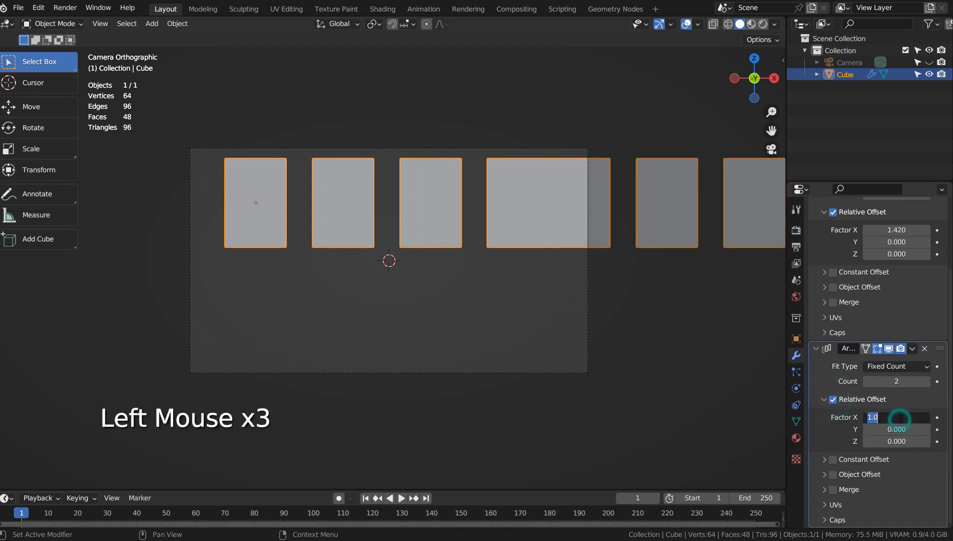
{"action": "type", "text": "0"}
{"action": "key", "text": "Tab"}
{"action": "type", "text": "2"}
{"action": "key", "text": "Return"}
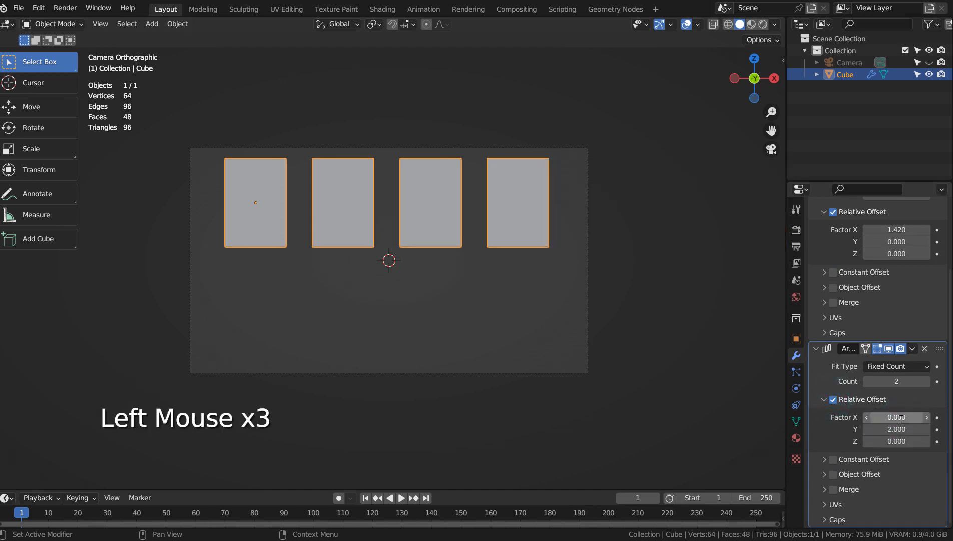
- Try a relative offset Y factor of 1 on the second array, and set it back to 0
{"action": "left_click", "coordinate": [897, 429]}
{"action": "type", "text": "1"}
{"action": "key", "text": "Return"}
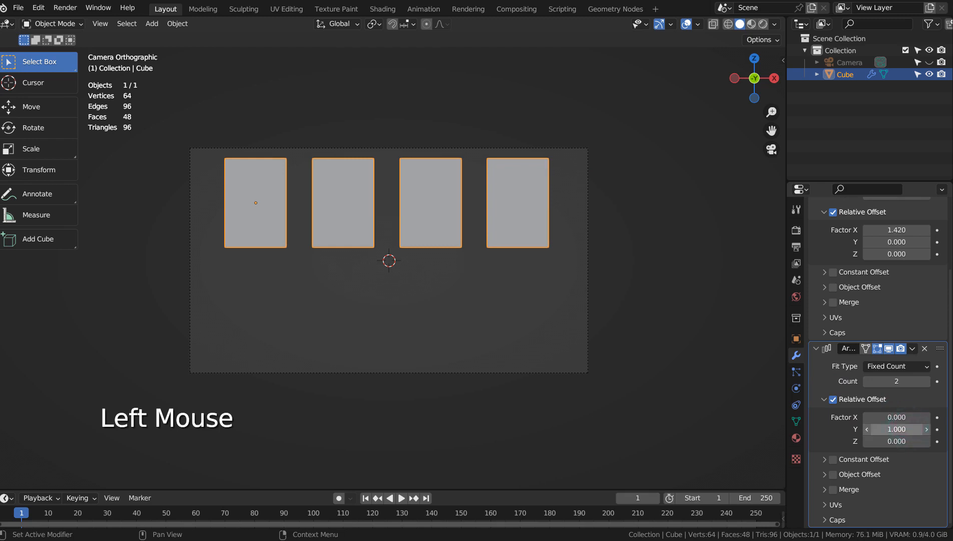
{"action": "double_click", "coordinate": [896, 428]}
{"action": "type", "text": "0"}
{"action": "key", "text": "Return"}
- Set the second array's relative offset Z factor to -1.150 to form a separate lower row
{"action": "left_click", "coordinate": [905, 440]}
{"action": "type", "text": "1"}
{"action": "key", "text": "Return"}
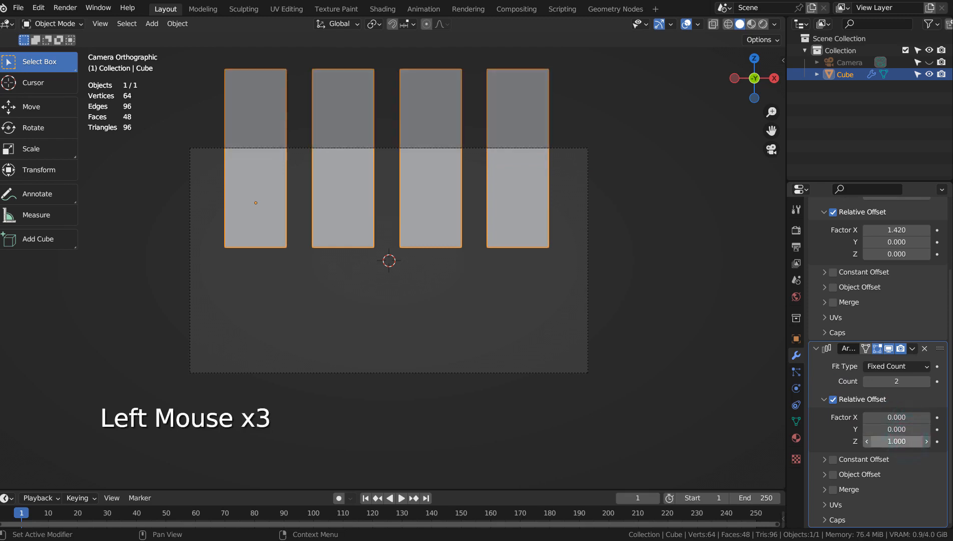
{"action": "left_click", "coordinate": [907, 438]}
{"action": "type", "text": "-1"}
{"action": "key", "text": "Return"}
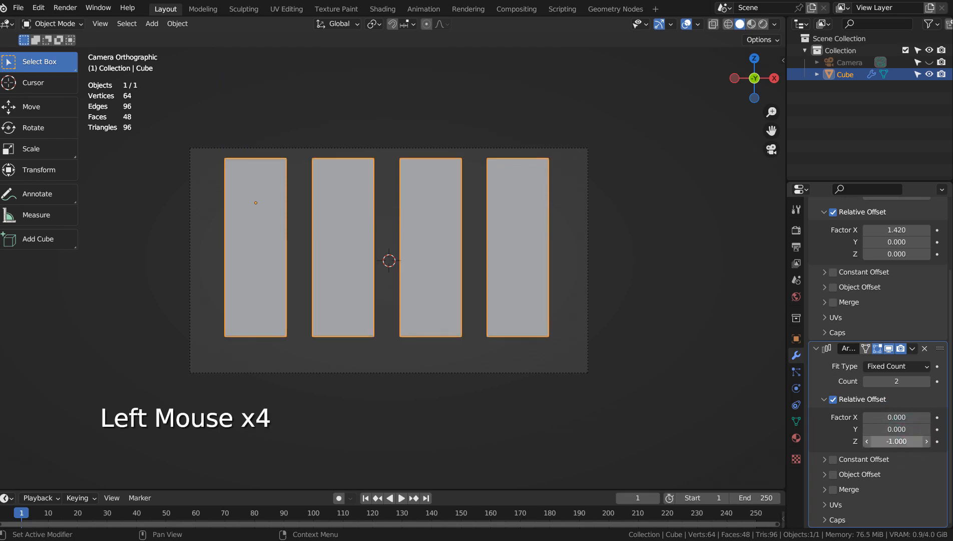
{"action": "mouse_move", "coordinate": [900, 441]}
{"action": "left_mouse_down"}
{"action": "mouse_move", "coordinate": [913, 441]}
{"action": "mouse_move", "coordinate": [887, 441]}
{"action": "left_mouse_up"}
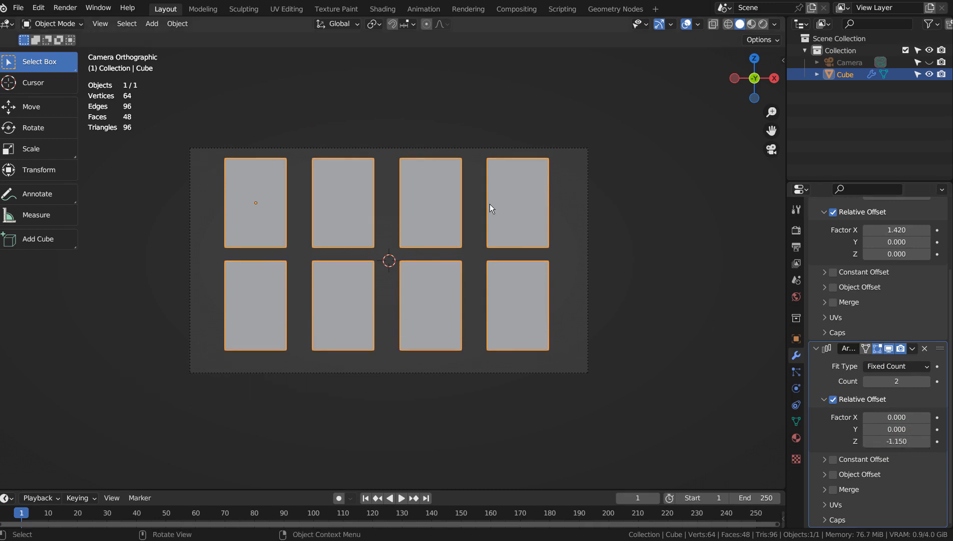
- Move the whole grid of cubes down along Z by about 0.138 m within the camera frame
{"action": "key", "text": "g"}
{"action": "key", "text": "z"}
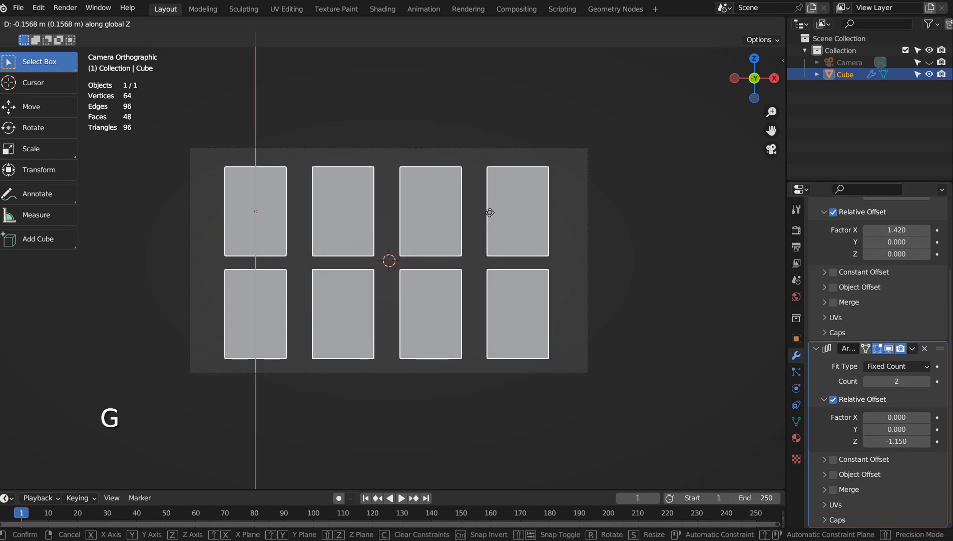
{"action": "left_click", "coordinate": [490, 212]}
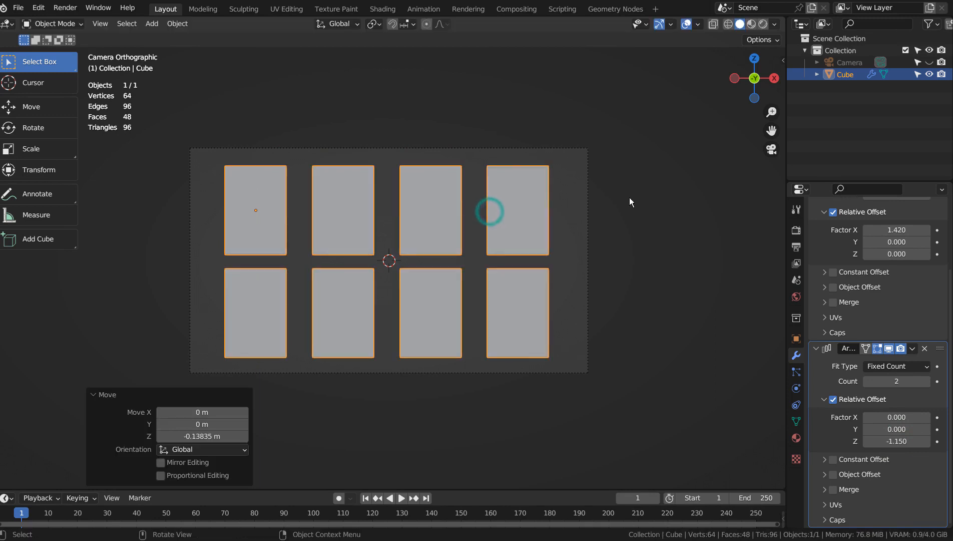
- Switch to rendered viewport shading with the Workbench render engine and render the image of the grid
{"action": "left_click", "coordinate": [763, 23]}
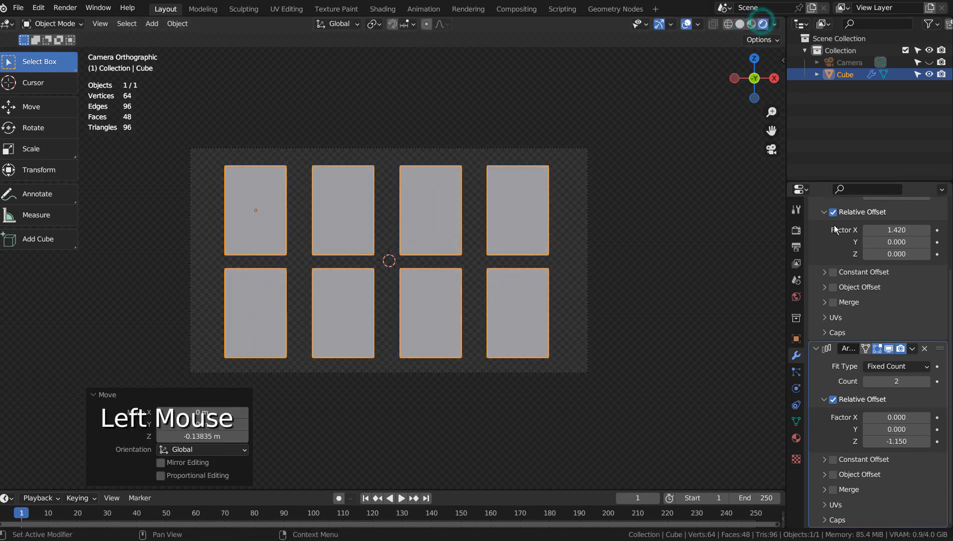
{"action": "left_click", "coordinate": [796, 230]}
{"action": "scroll", "coordinate": [898, 234], "scroll_direction": "up", "scroll_amount": 4}
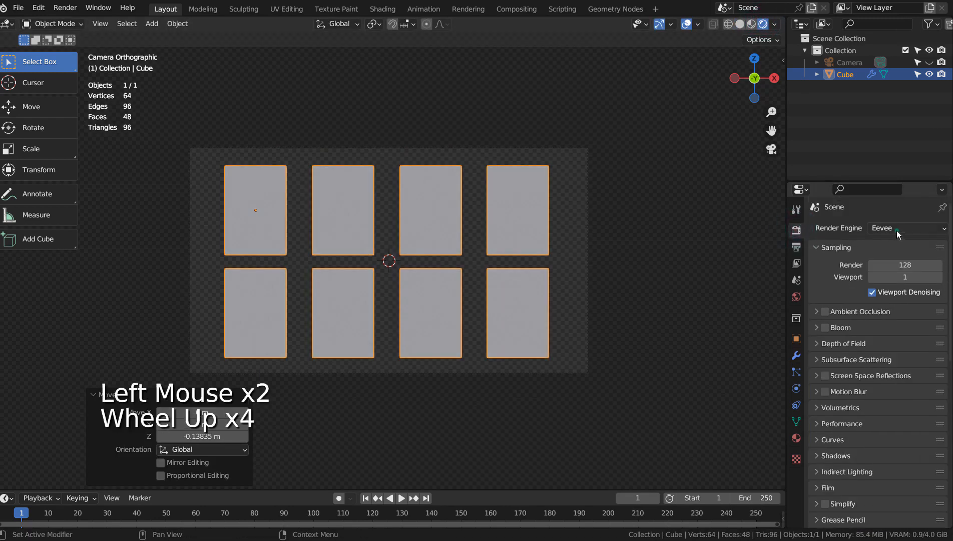
{"action": "left_click_drag", "start_coordinate": [898, 234], "coordinate": [889, 246]}
{"action": "left_click", "coordinate": [674, 211]}
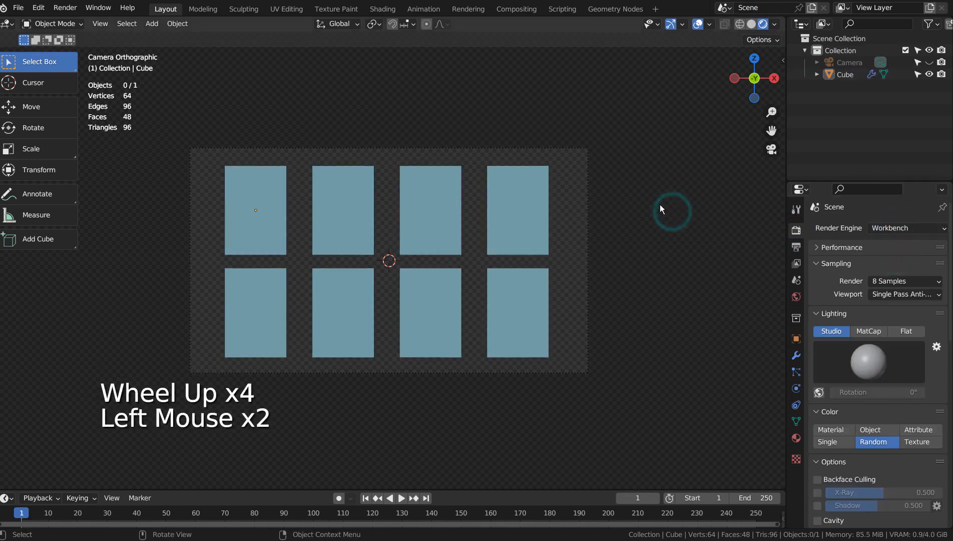
{"action": "key", "text": "F12"}
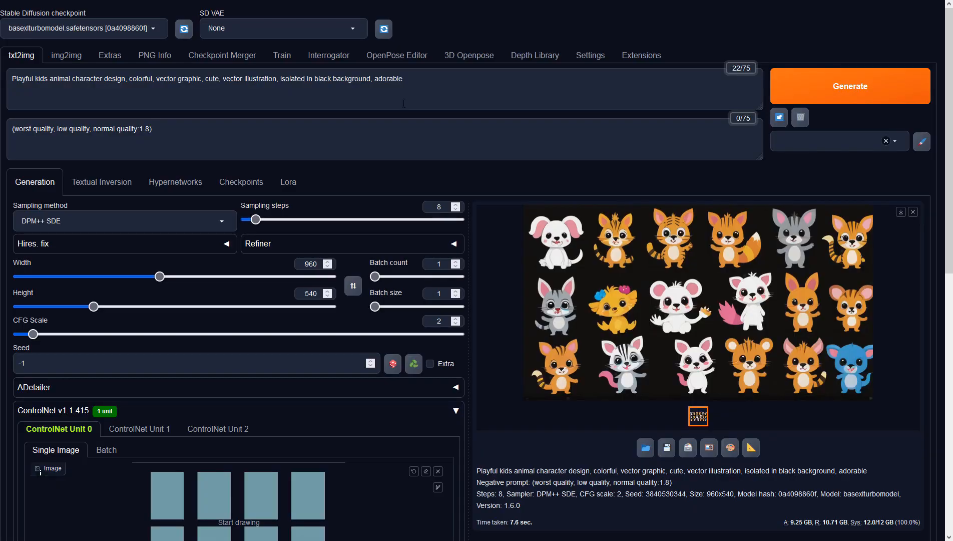
- In the Stable Diffusion web UI, check the prompt, negative prompt, and image width and height
{"action": "left_click", "coordinate": [428, 82]}
{"action": "left_click", "coordinate": [400, 133]}
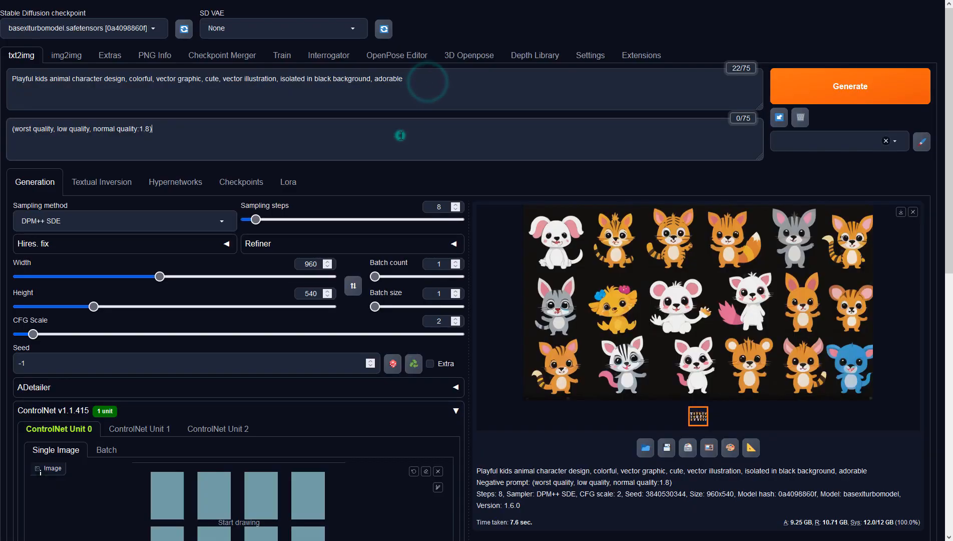
{"action": "left_click", "coordinate": [313, 263]}
{"action": "left_click", "coordinate": [314, 294]}
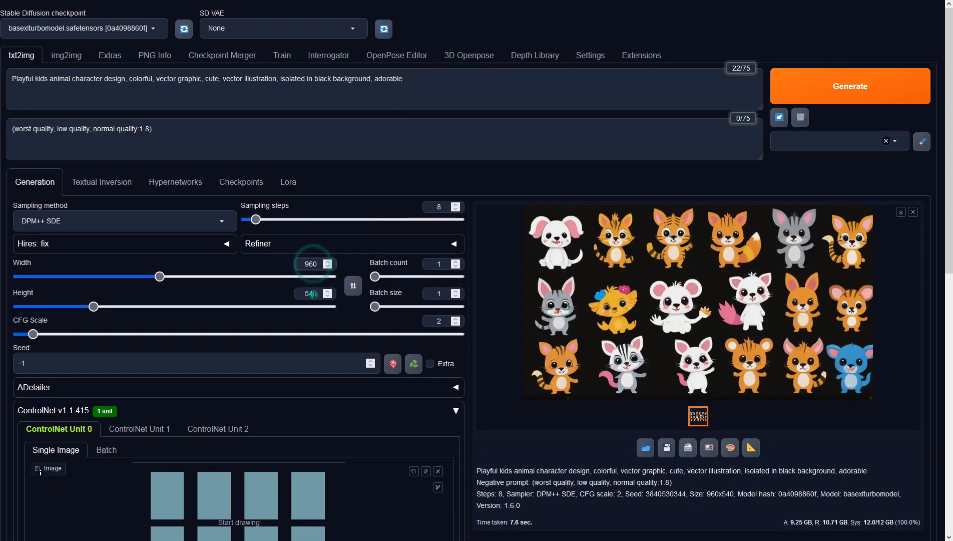
- Set ControlNet Unit 0 to the Depth control type with preprocessor none and model sai_xl_depth_256lora
{"action": "left_click", "coordinate": [518, 478]}
{"action": "scroll", "coordinate": [518, 476], "scroll_direction": "down", "scroll_amount": 7}
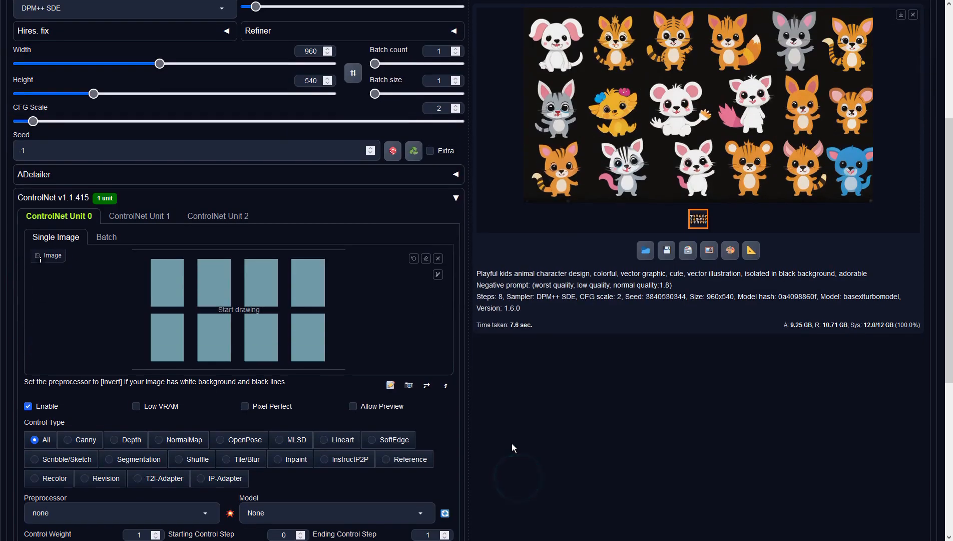
{"action": "left_click", "coordinate": [130, 314]}
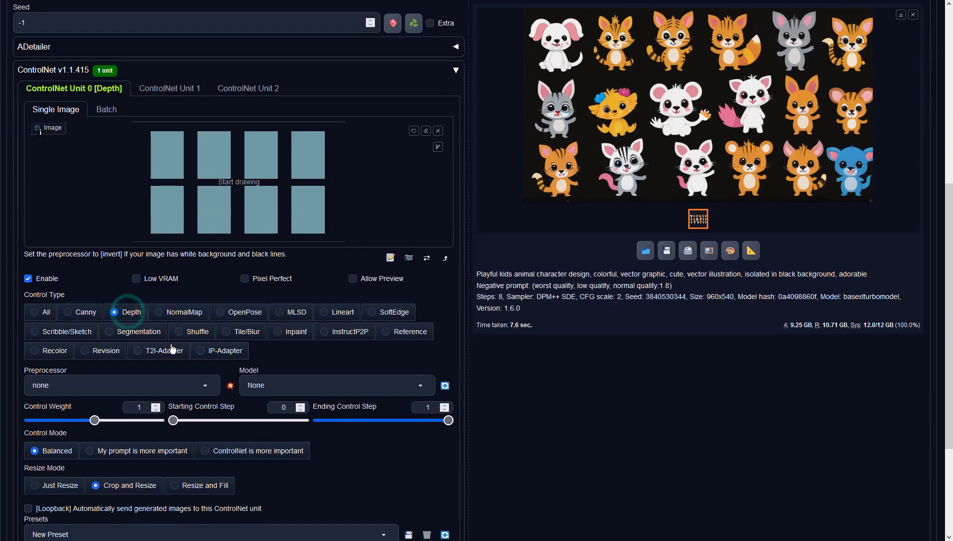
{"action": "left_click", "coordinate": [207, 384]}
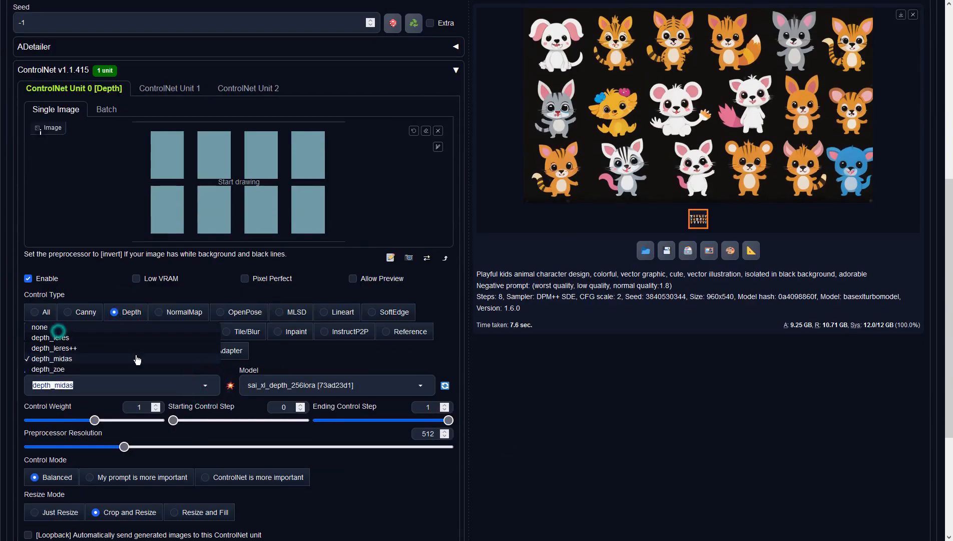
{"action": "left_click", "coordinate": [58, 328]}
{"action": "left_click", "coordinate": [318, 385]}
{"action": "left_click", "coordinate": [294, 375]}
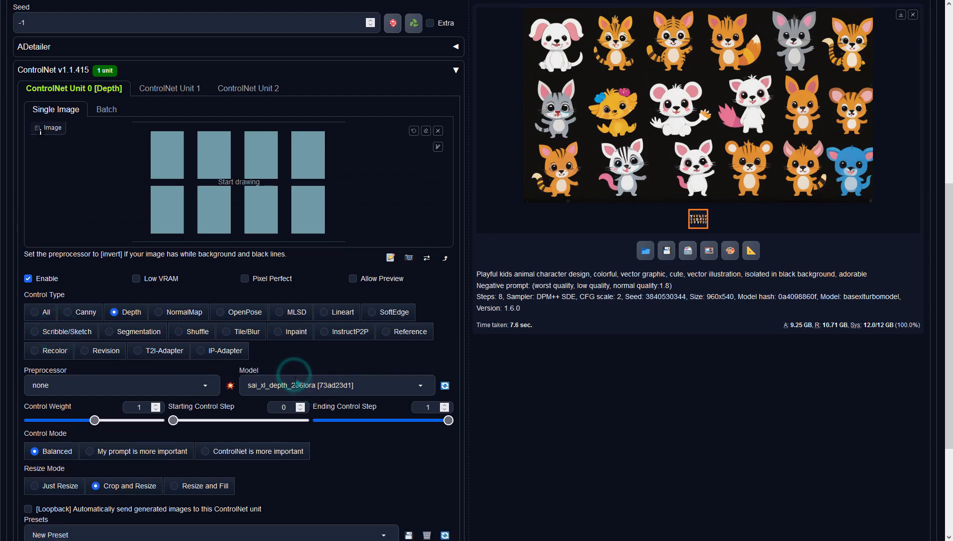
{"action": "left_click", "coordinate": [299, 383]}
{"action": "left_click", "coordinate": [283, 370]}
- Generate the image with the depth-guided settings and inspect the result at full size
{"action": "left_click", "coordinate": [569, 286]}
{"action": "scroll", "coordinate": [594, 292], "scroll_direction": "up", "scroll_amount": 7}
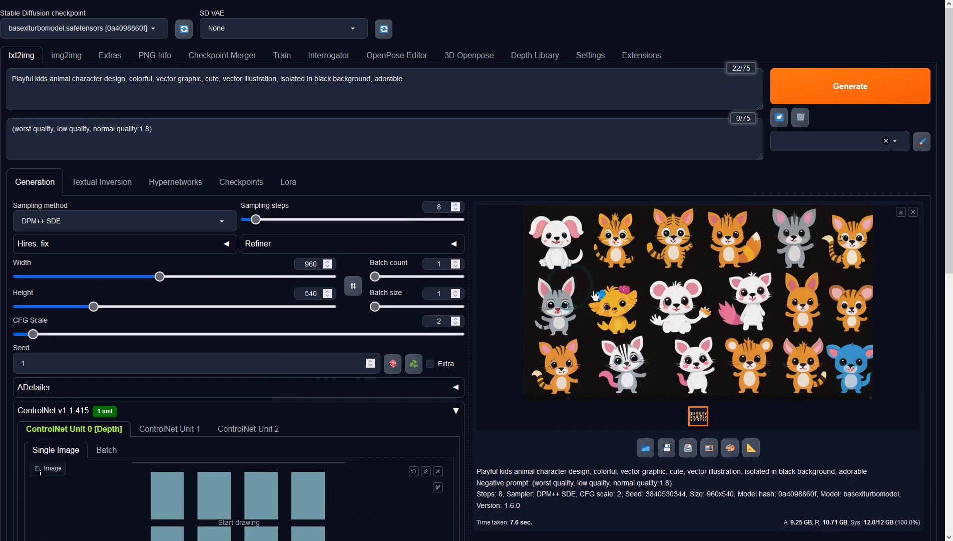
{"action": "left_click", "coordinate": [809, 72]}
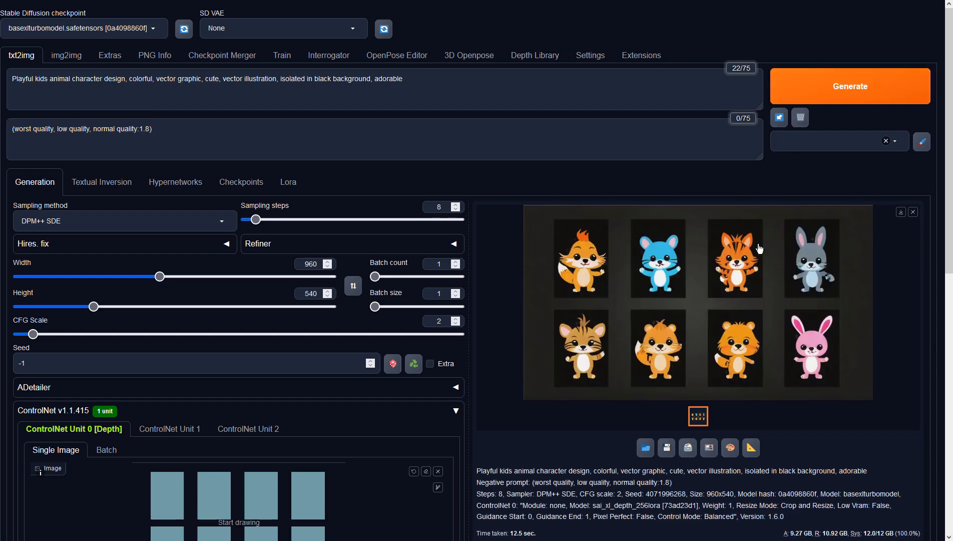
{"action": "left_click", "coordinate": [743, 289]}
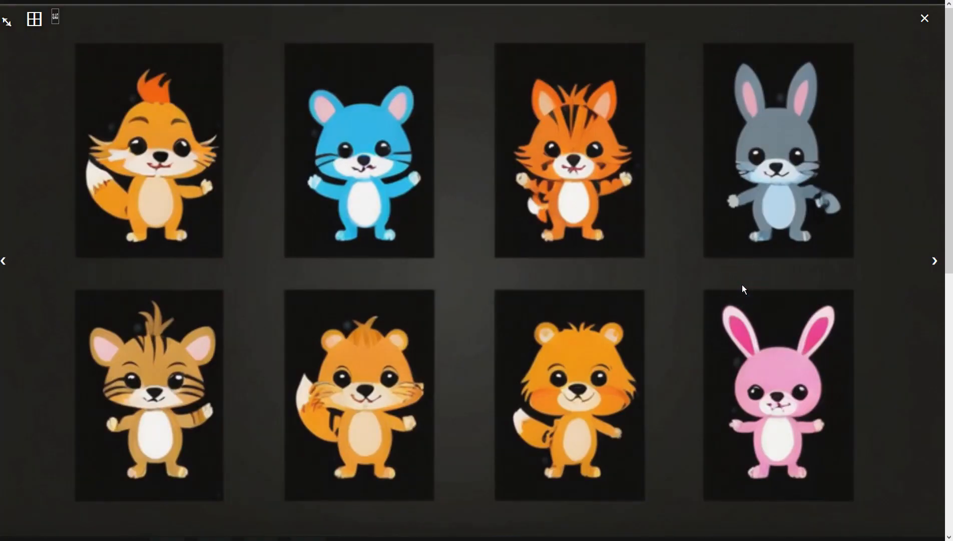
{"action": "left_click", "coordinate": [742, 284]}
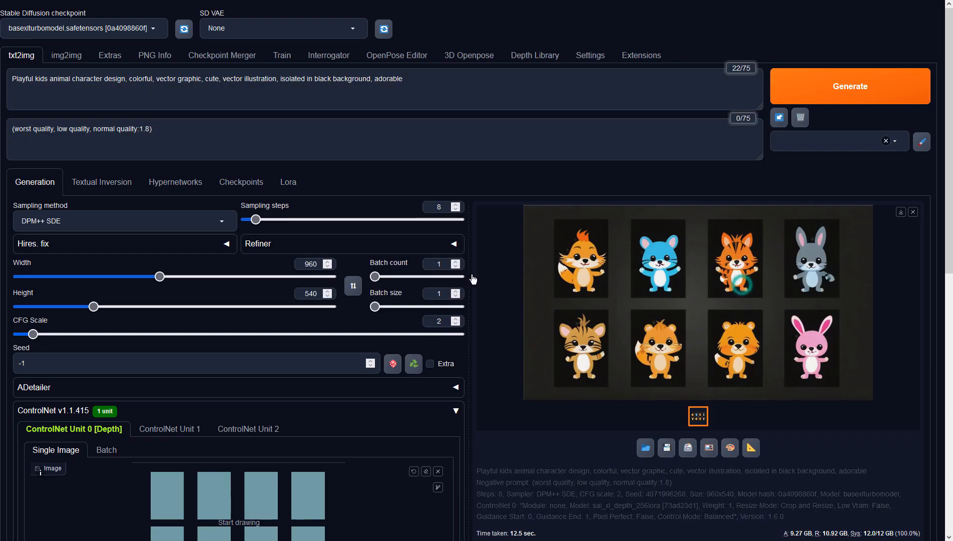
- Append "badmouth, bad hands, bad feet" to the negative prompt, generate the image, and inspect it at full size
{"action": "left_click", "coordinate": [181, 140]}
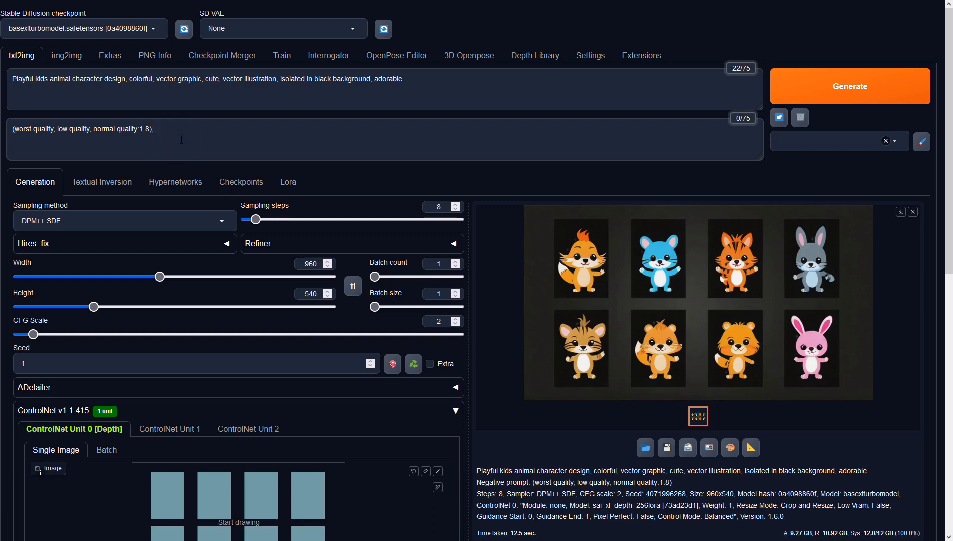
{"action": "type", "text": ", badmouth, bad hands, bad feet"}
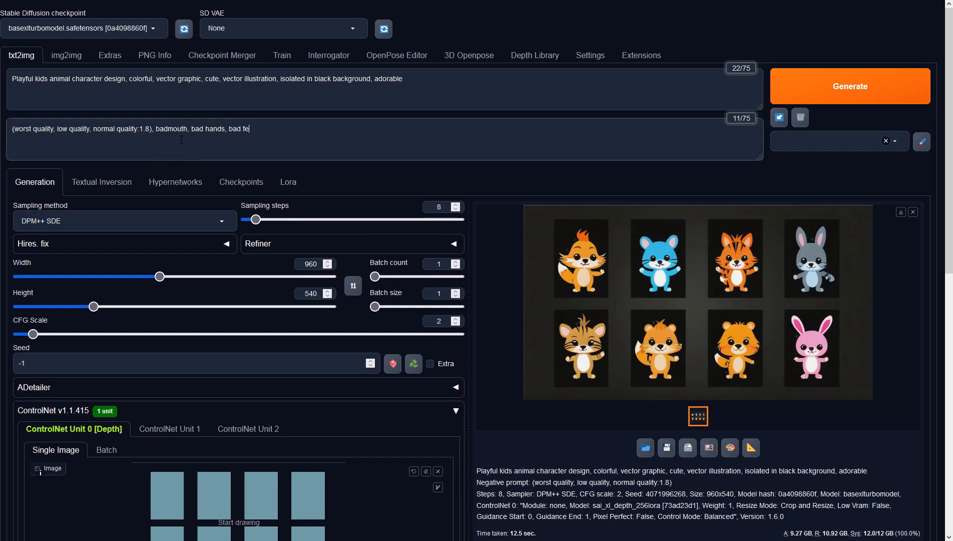
{"action": "left_click", "coordinate": [806, 90]}
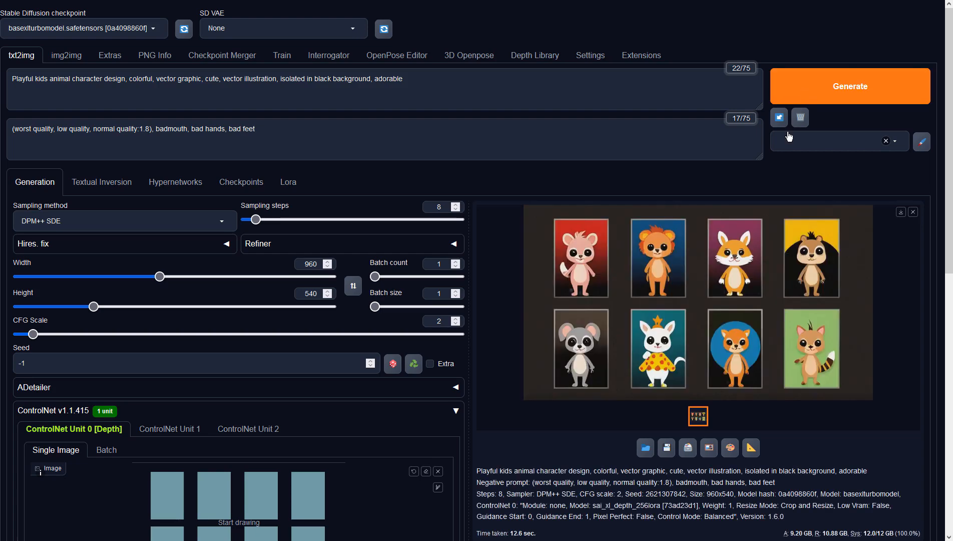
{"action": "left_click", "coordinate": [748, 264]}
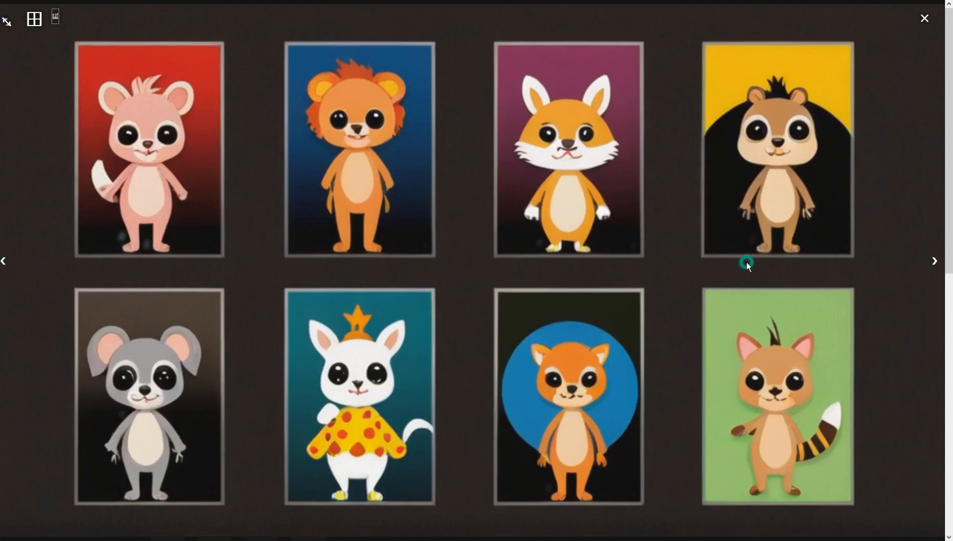
{"action": "left_click", "coordinate": [686, 247]}
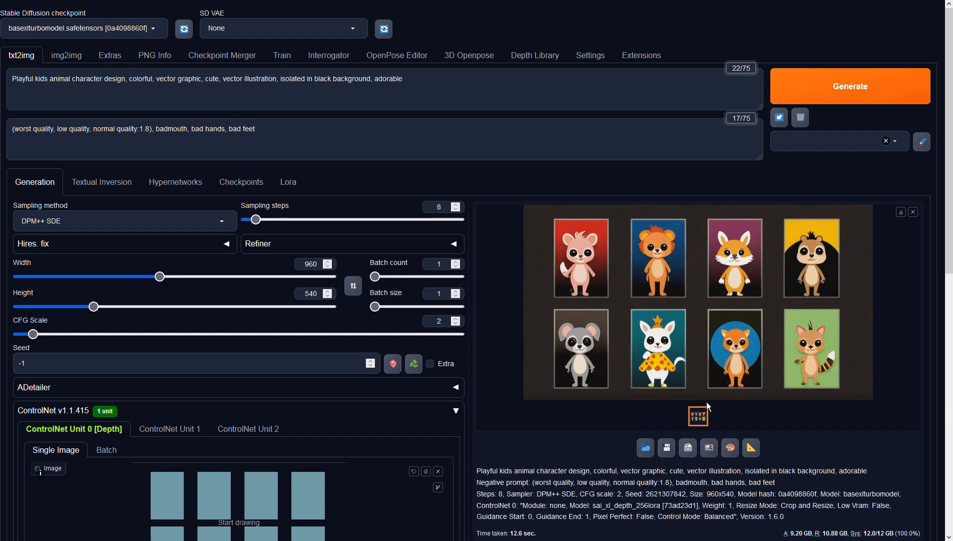
- Generate another image with the same prompts and depth guide, and view the new result at full size
{"action": "left_click", "coordinate": [779, 99]}
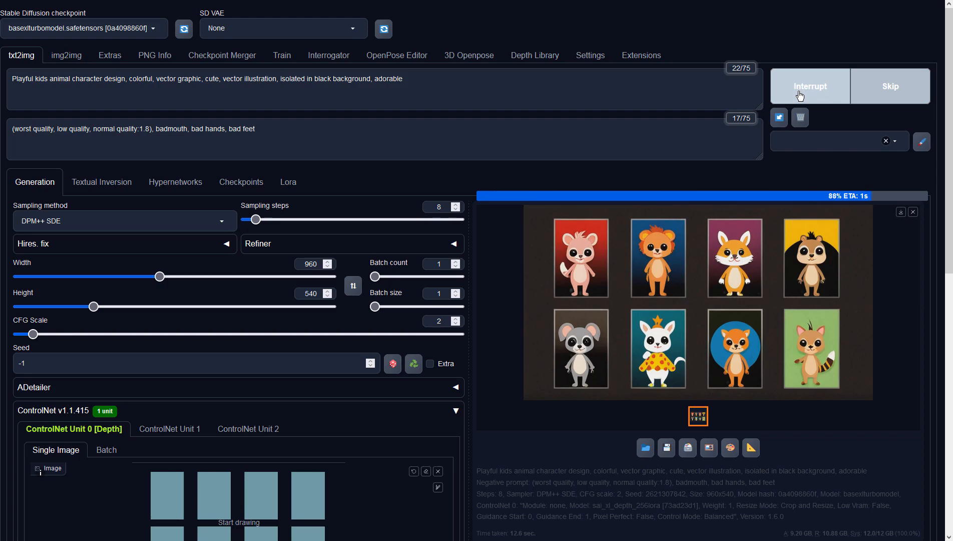
{"action": "left_click", "coordinate": [761, 310]}
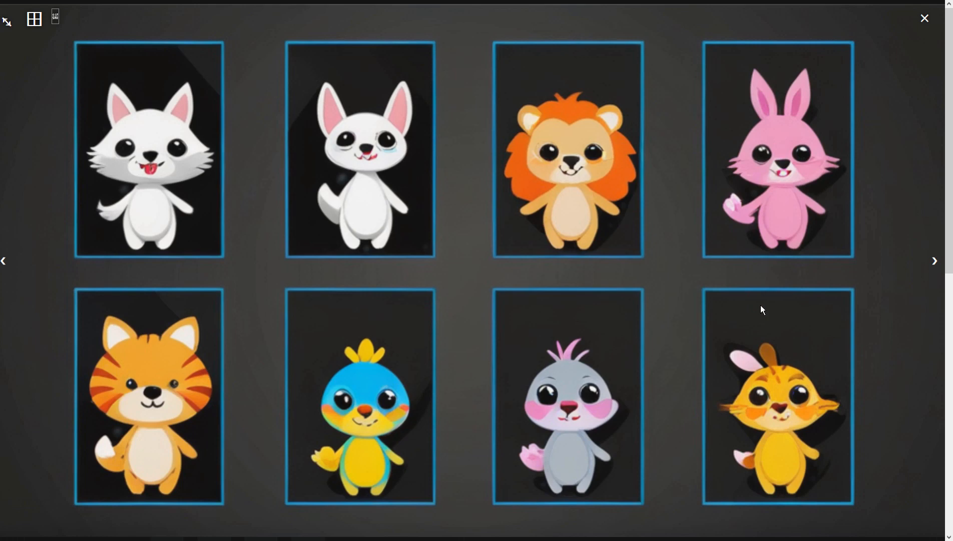
{"action": "left_click", "coordinate": [760, 306]}
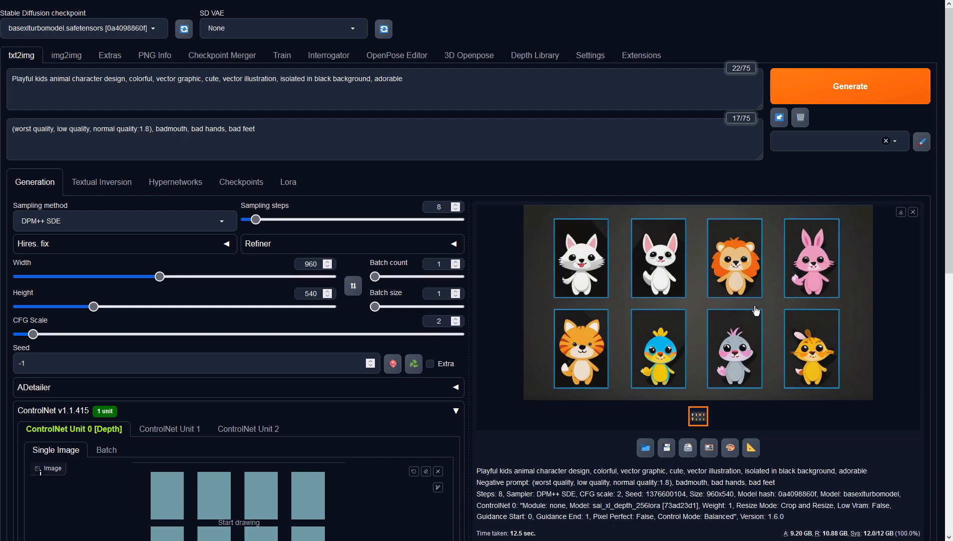
- Send the generated image to Extras, process it with the 4x-UltraSharp upscaler at resize 1, and inspect the result at full size
{"action": "left_click", "coordinate": [751, 449]}
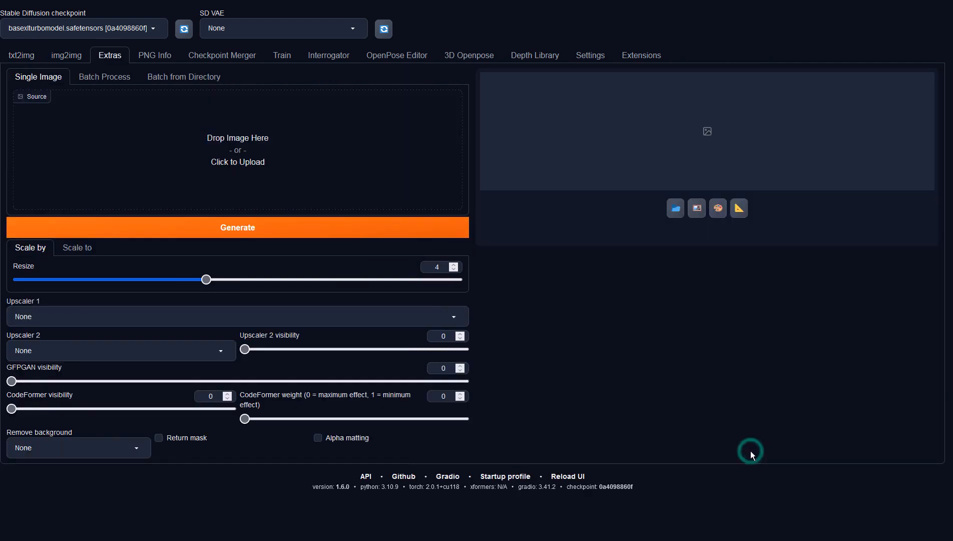
{"action": "left_click", "coordinate": [133, 314]}
{"action": "left_click", "coordinate": [43, 233]}
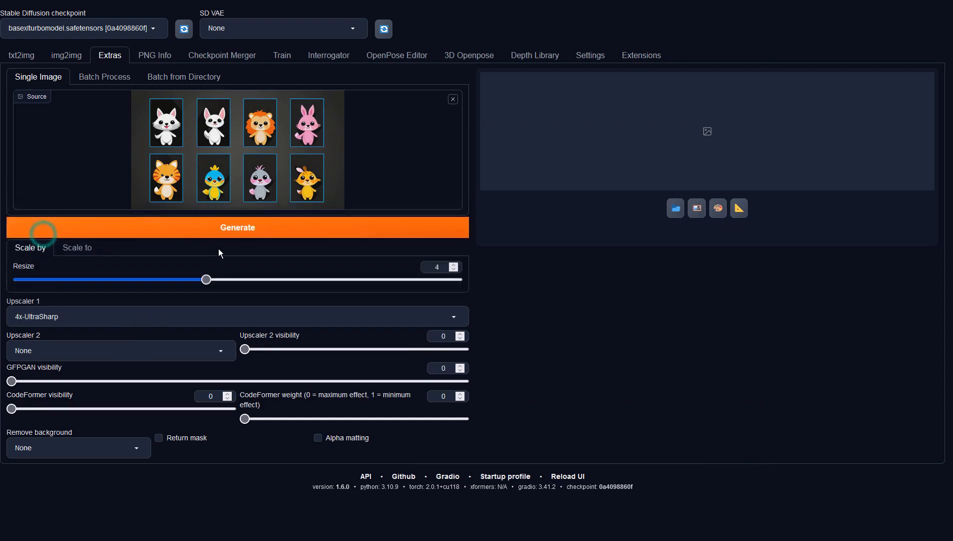
{"action": "left_click_drag", "start_coordinate": [205, 279], "coordinate": [18, 278]}
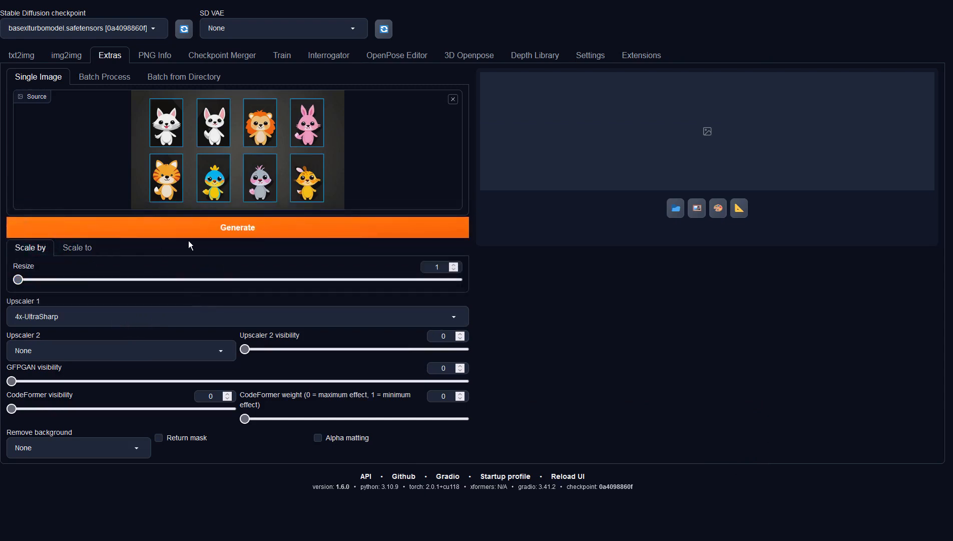
{"action": "left_click", "coordinate": [272, 226]}
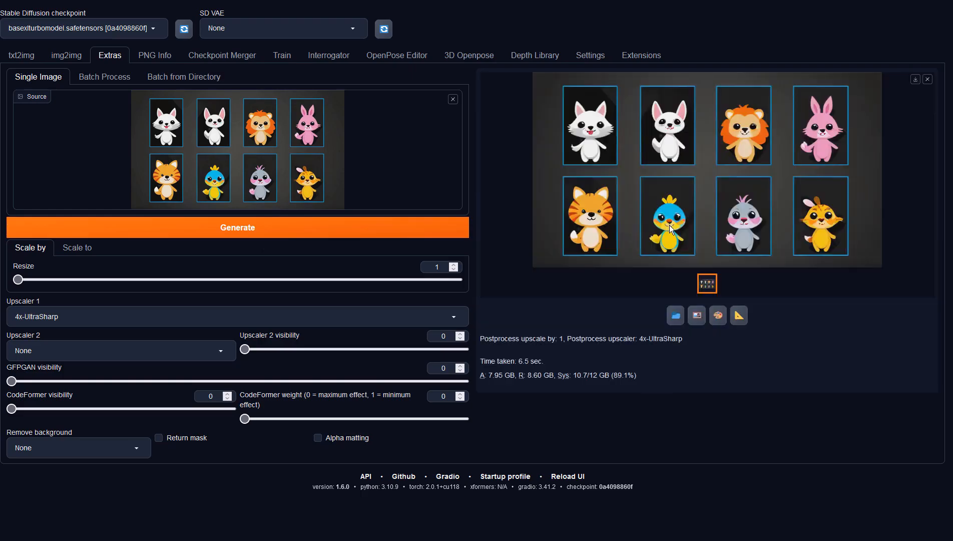
{"action": "left_click", "coordinate": [695, 186]}
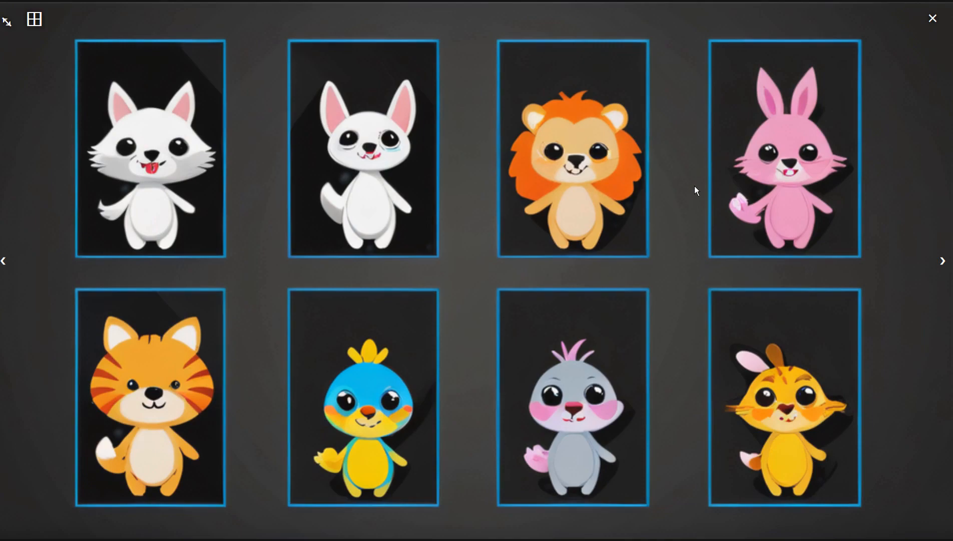
{"action": "left_click", "coordinate": [695, 189]}
- Send the txt2img result to img2img and set the sampling method to DPM++ SDE and the CFG scale to 2
{"action": "left_click", "coordinate": [18, 55]}
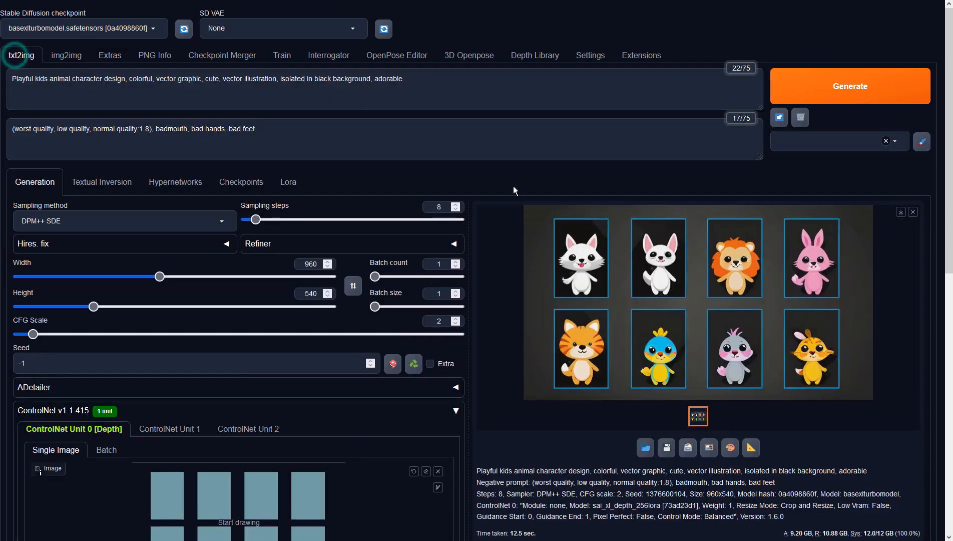
{"action": "left_click", "coordinate": [708, 446]}
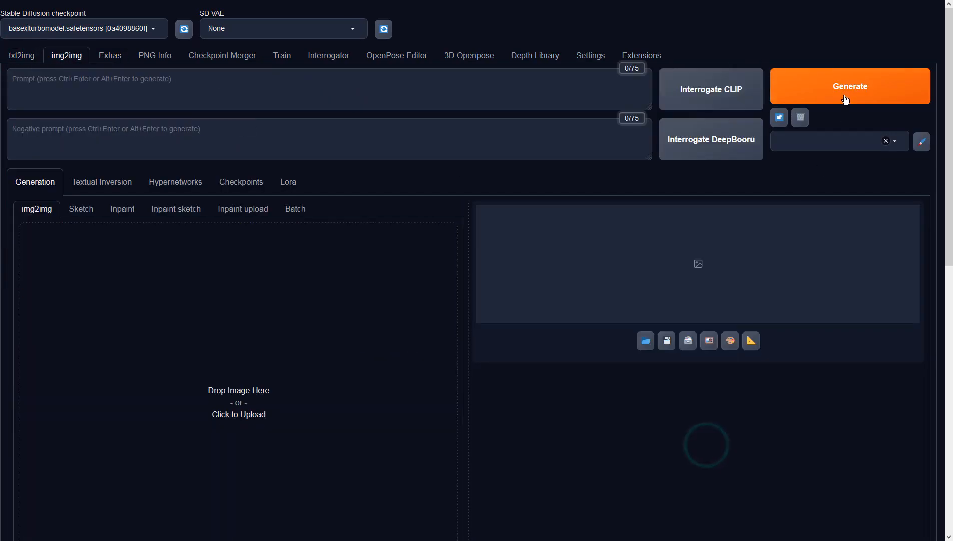
{"action": "scroll", "coordinate": [796, 132], "scroll_direction": "down", "scroll_amount": 5}
{"action": "left_click", "coordinate": [185, 415]}
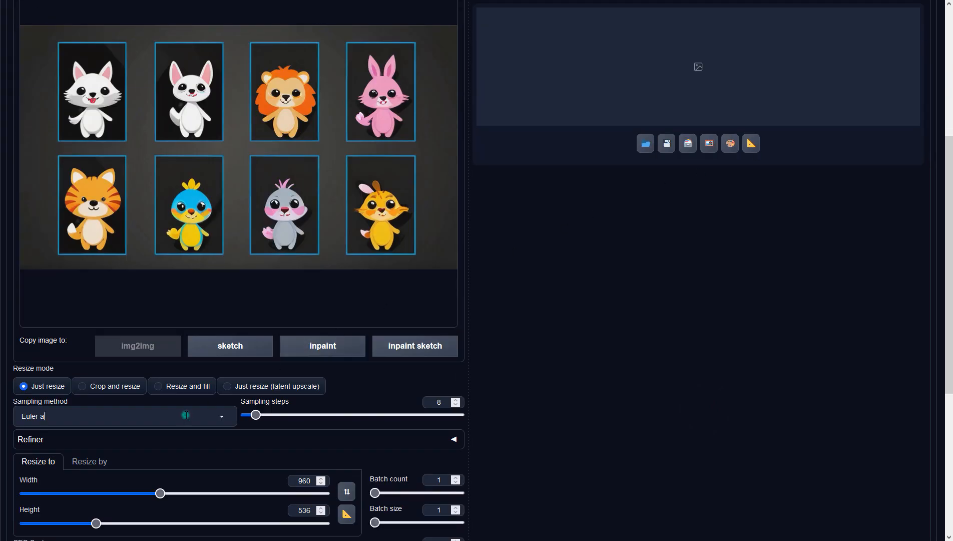
{"action": "left_click", "coordinate": [70, 225]}
{"action": "scroll", "coordinate": [556, 358], "scroll_direction": "down", "scroll_amount": 4}
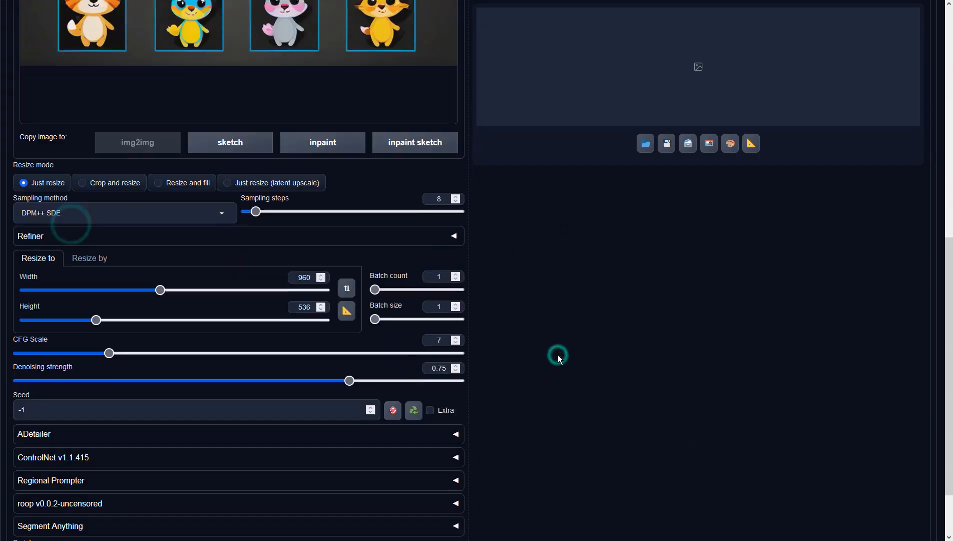
{"action": "left_click_drag", "start_coordinate": [442, 329], "coordinate": [427, 331]}
{"action": "type", "text": "2"}
{"action": "left_click", "coordinate": [628, 328]}
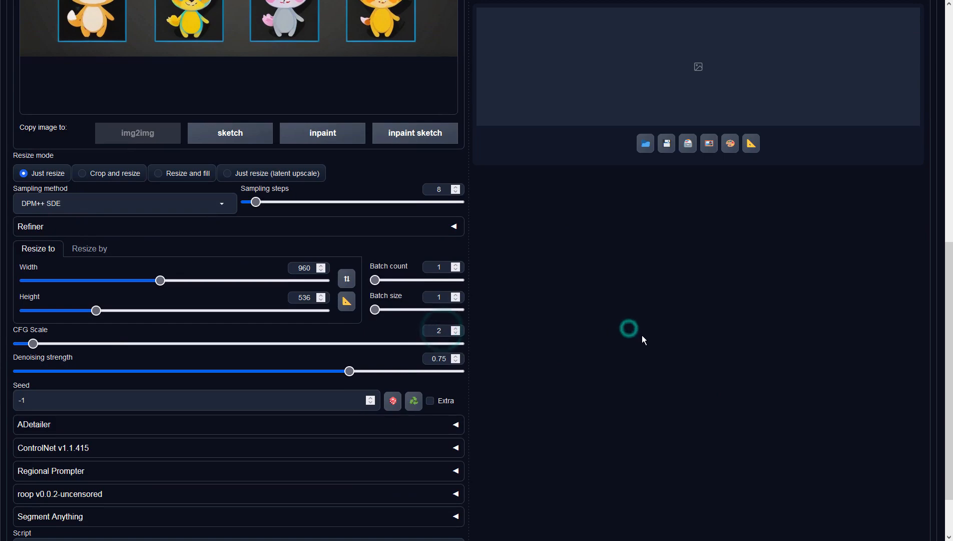
- Generate the img2img variation of the animal grid and inspect it at full size
{"action": "scroll", "coordinate": [641, 334], "scroll_direction": "up", "scroll_amount": 9}
{"action": "left_click", "coordinate": [811, 84]}
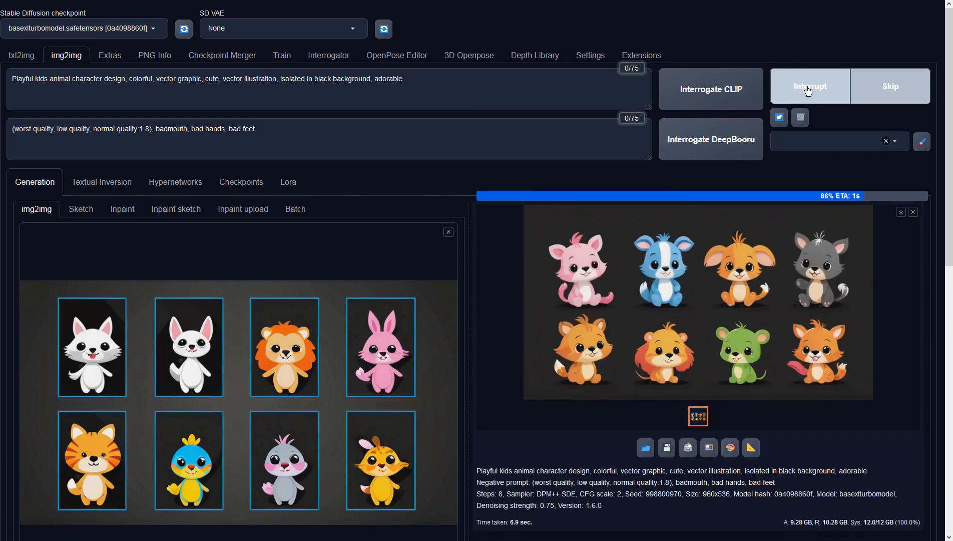
{"action": "left_click", "coordinate": [802, 273]}
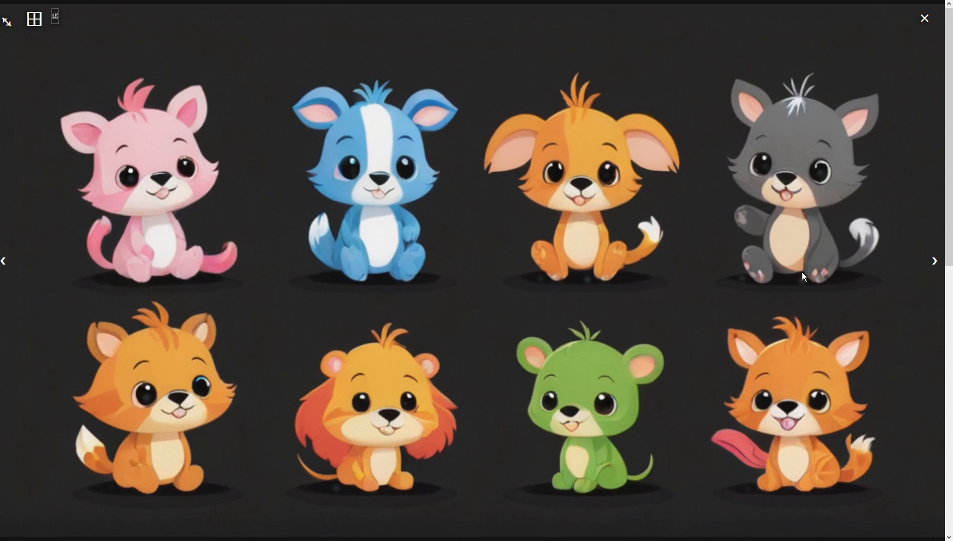
{"action": "left_click", "coordinate": [802, 271]}
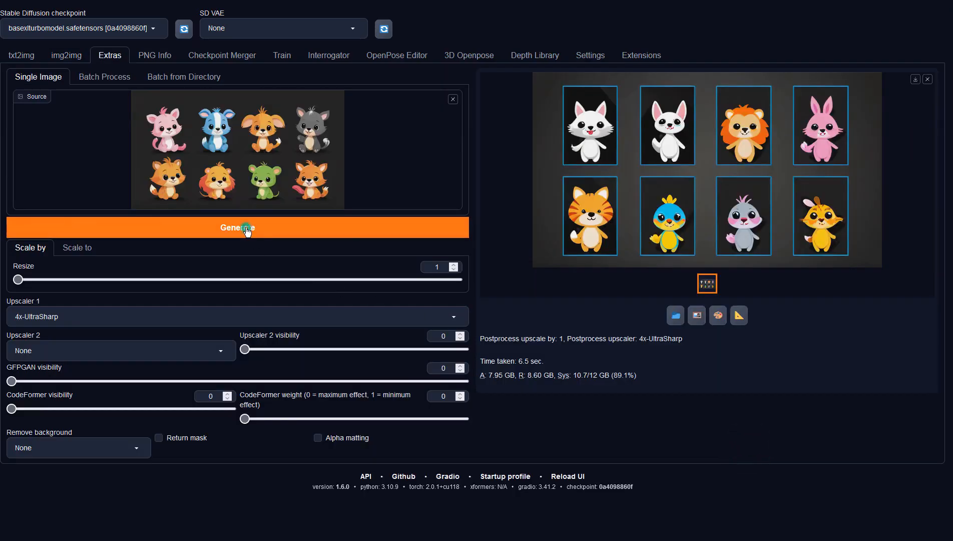
- Process the new img2img animal grid in Extras with 4x-UltraSharp and inspect the output at full size
{"action": "left_click", "coordinate": [246, 227]}
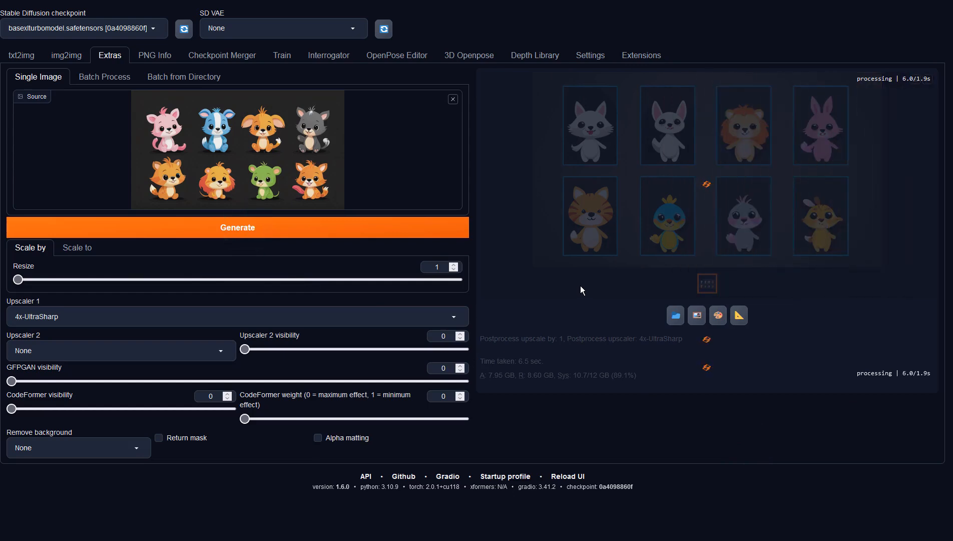
{"action": "left_click", "coordinate": [648, 229]}
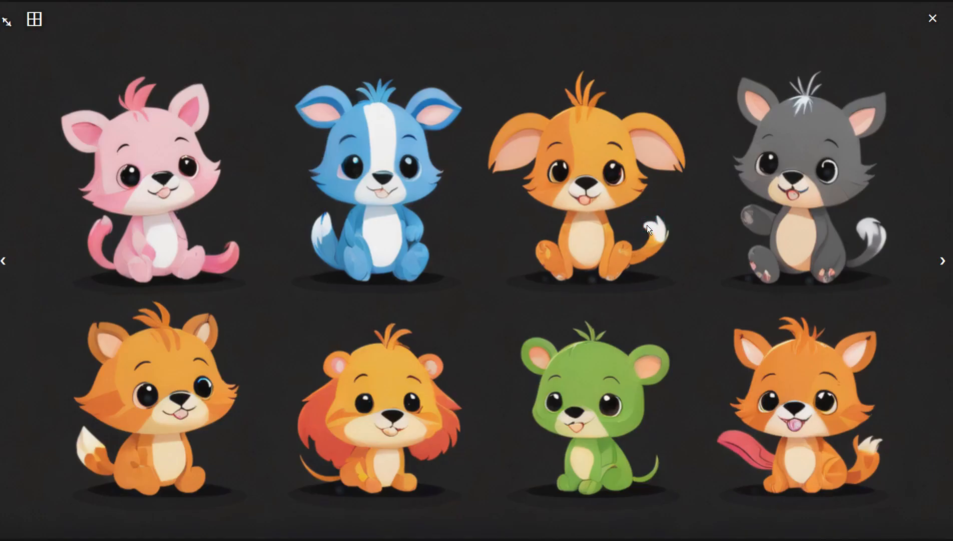
{"action": "left_click", "coordinate": [647, 226]}
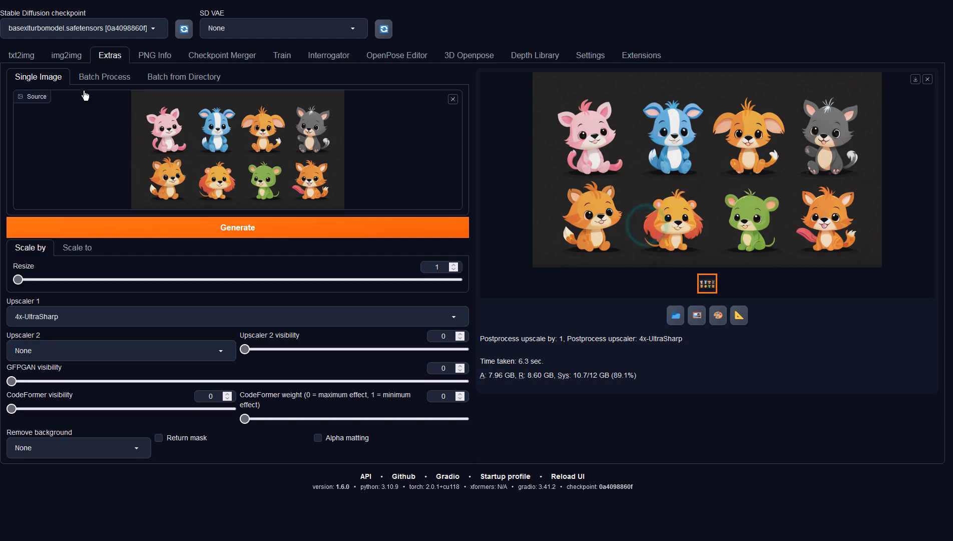
- Return to img2img with the latest animal grid as source and lower the denoising strength to 0.6
{"action": "left_click", "coordinate": [32, 56]}
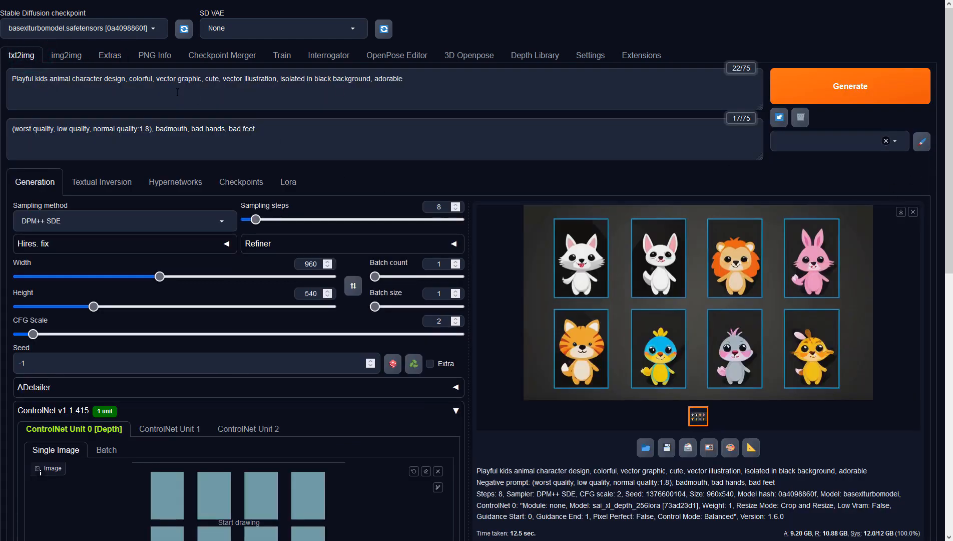
{"action": "left_click", "coordinate": [58, 57]}
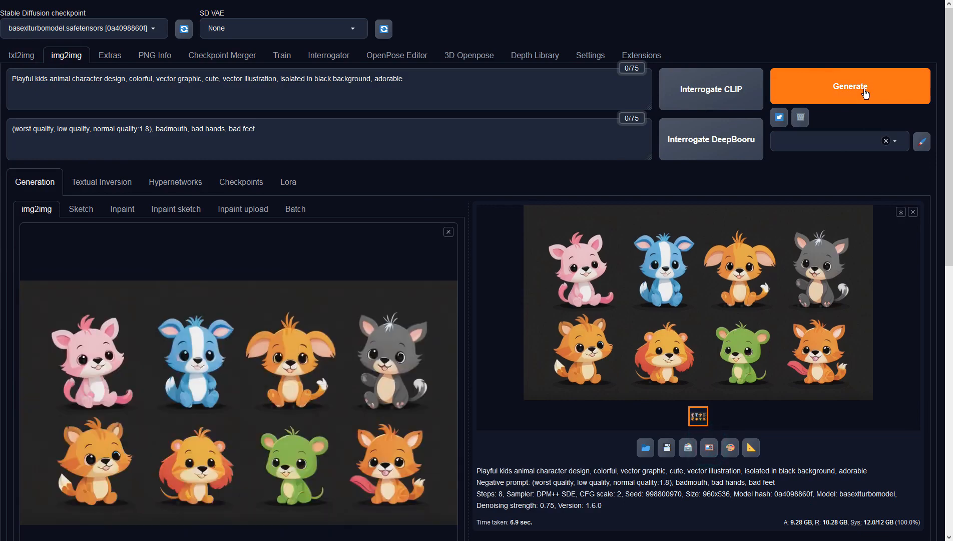
{"action": "scroll", "coordinate": [350, 335], "scroll_direction": "down", "scroll_amount": 10}
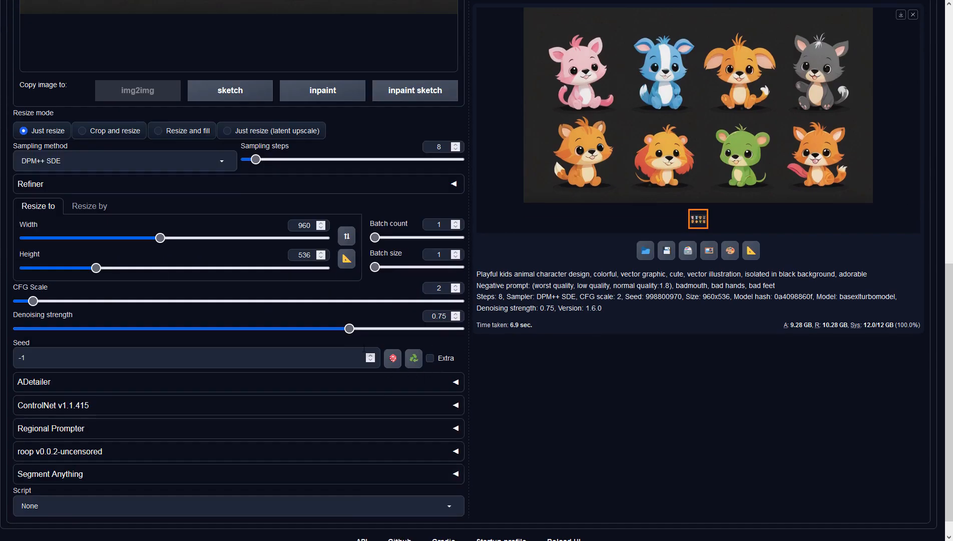
{"action": "left_click_drag", "start_coordinate": [348, 332], "coordinate": [283, 333]}
- Generate a variation of the animal grid with the reduced denoising strength and inspect it at full size
{"action": "scroll", "coordinate": [632, 309], "scroll_direction": "up", "scroll_amount": 10}
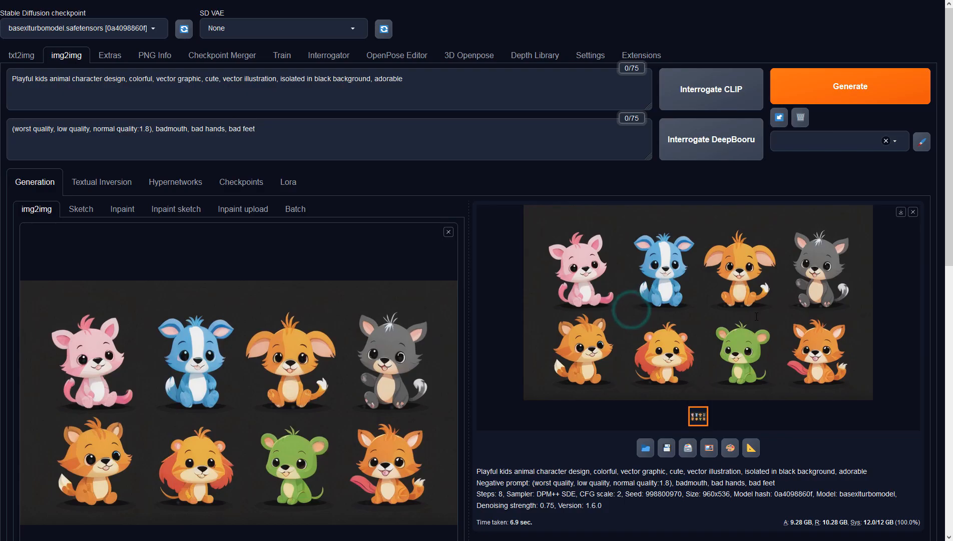
{"action": "left_click", "coordinate": [830, 98]}
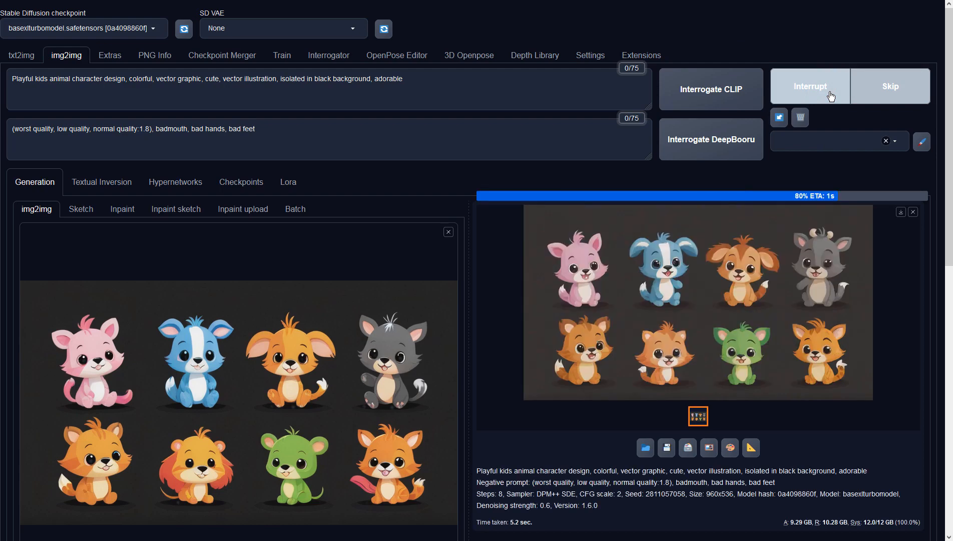
{"action": "left_click", "coordinate": [814, 235]}
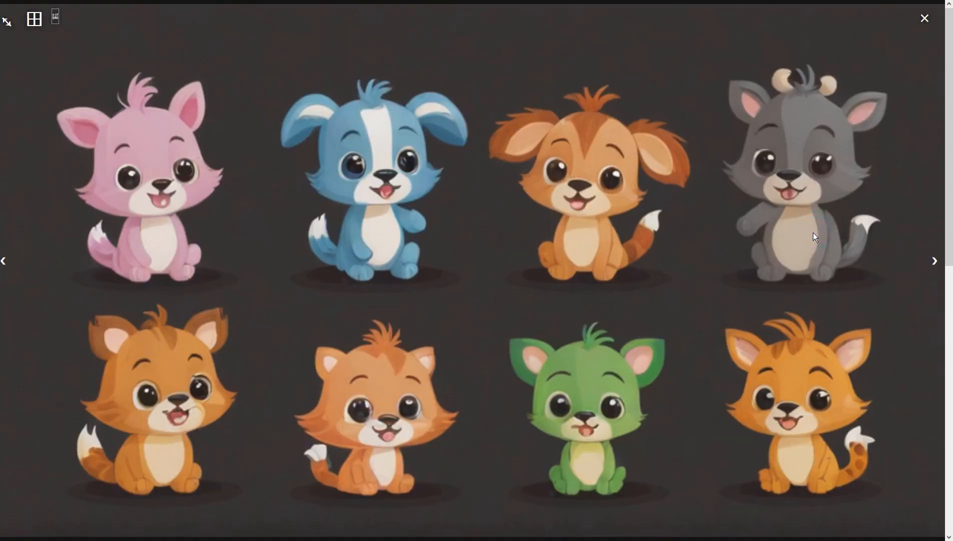
{"action": "left_click", "coordinate": [812, 232]}
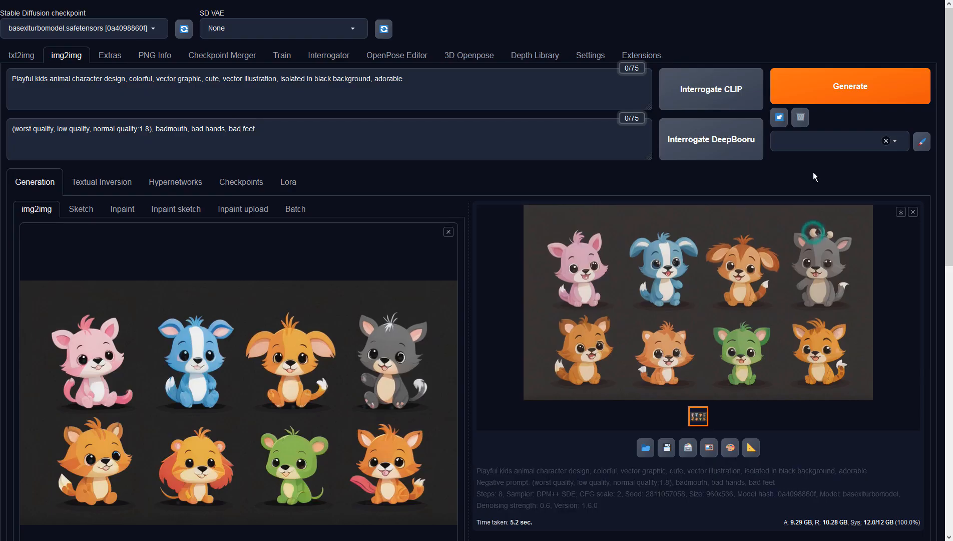
- Generate a second img2img variation with unchanged settings and inspect it at full size
{"action": "left_click", "coordinate": [825, 91]}
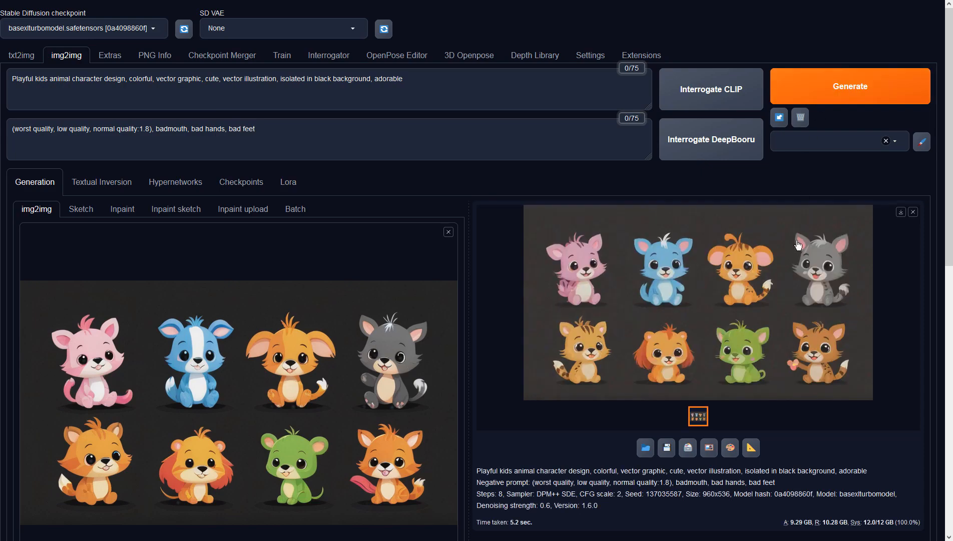
{"action": "left_click", "coordinate": [798, 244]}
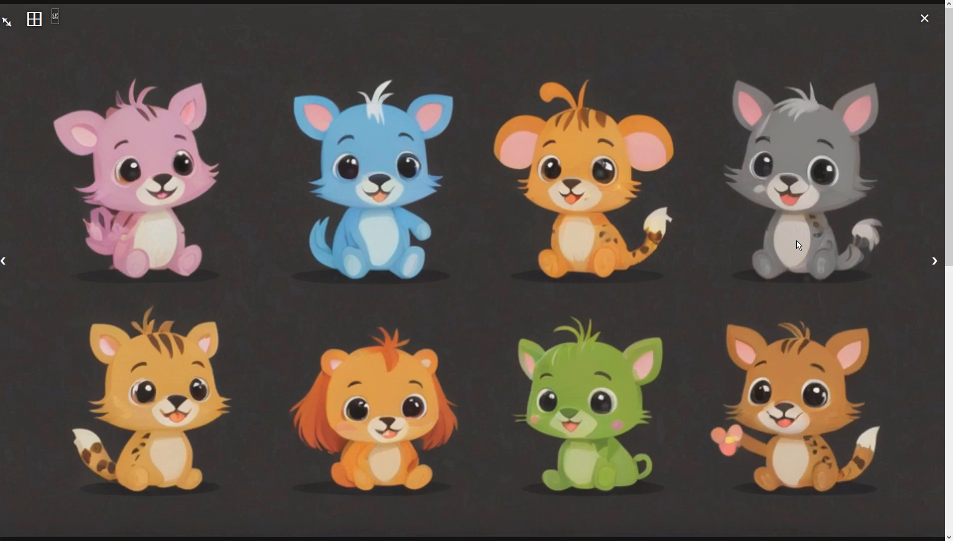
{"action": "left_click", "coordinate": [797, 241]}
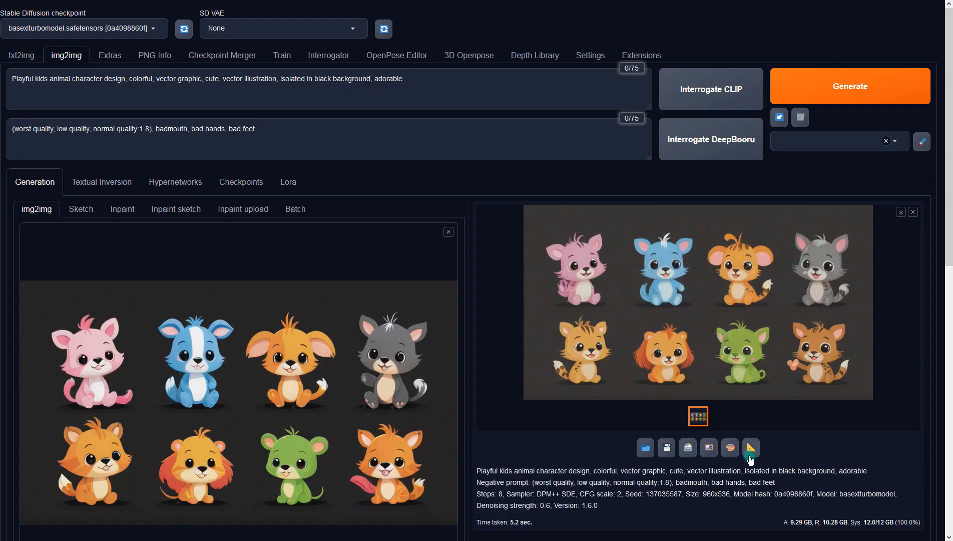
- Send the second variation to Extras, process it with 4x-UltraSharp, and view the output at full size
{"action": "left_click", "coordinate": [749, 457]}
{"action": "left_click", "coordinate": [318, 230]}
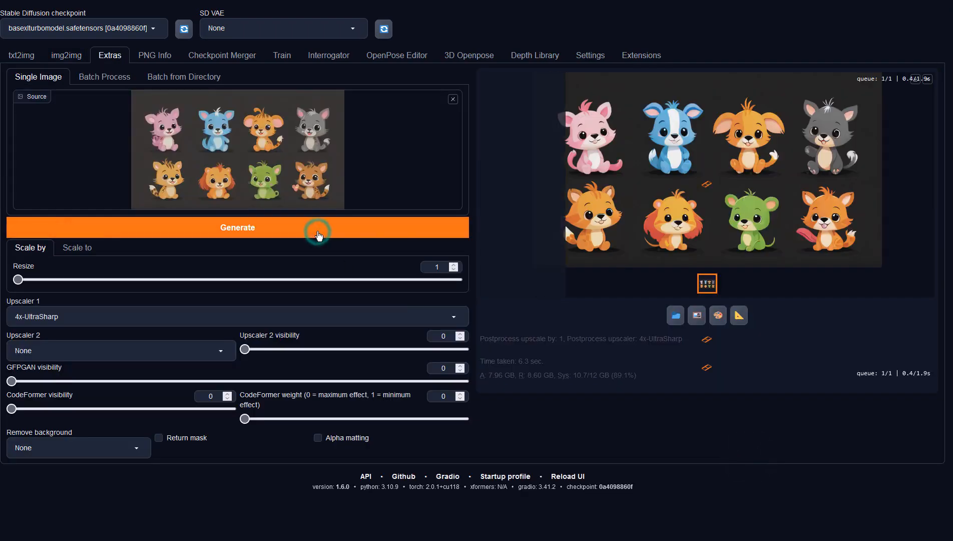
{"action": "left_click", "coordinate": [666, 225]}
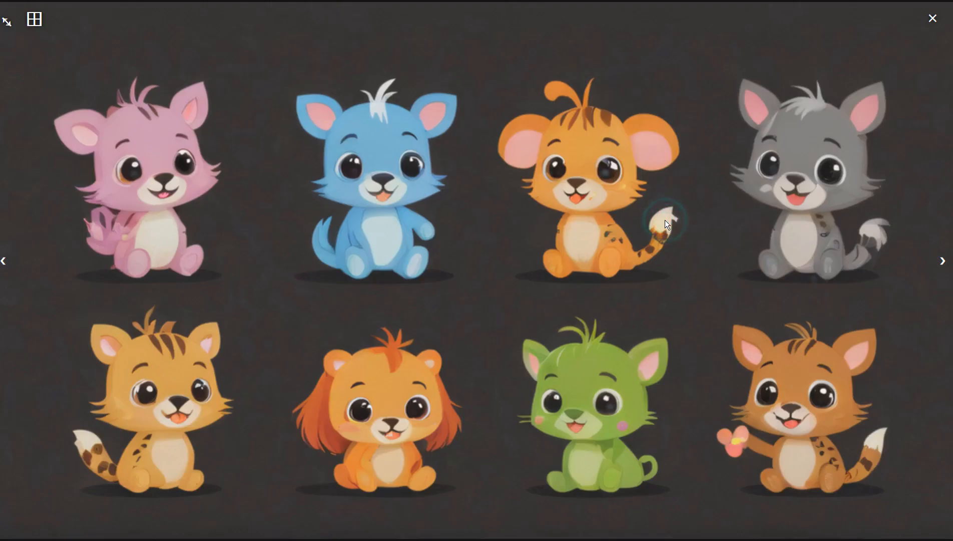